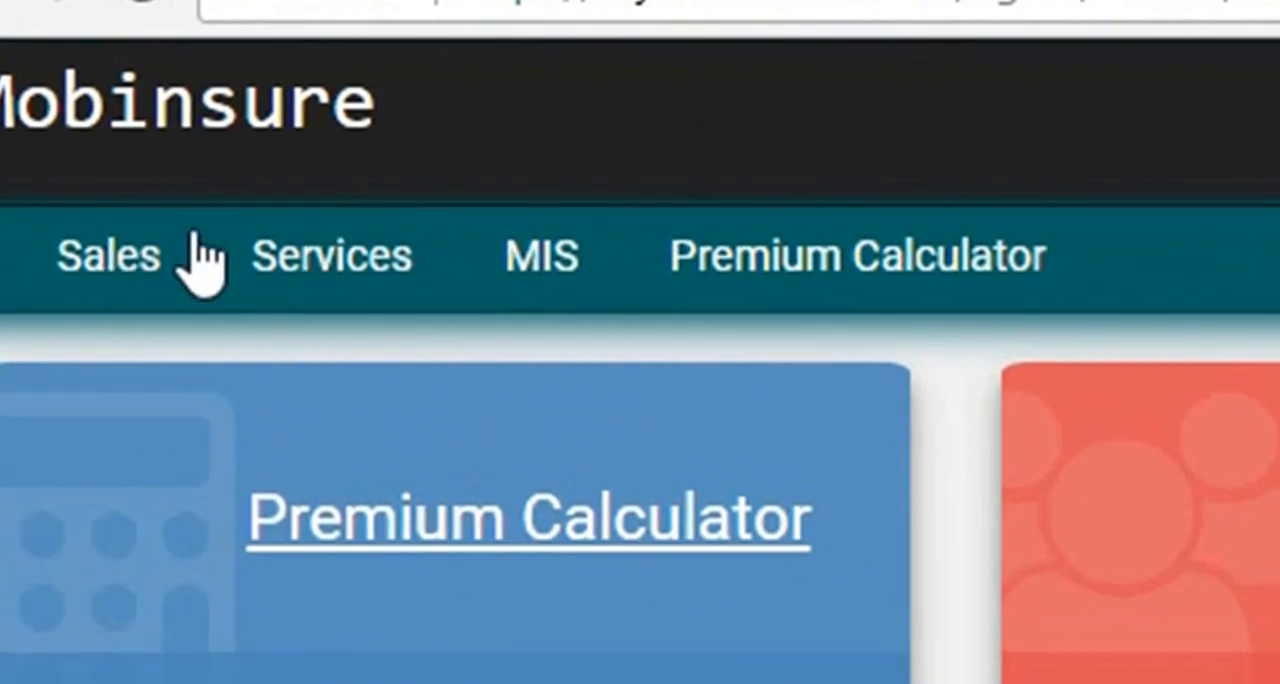
Open the Customers list in the Services section and look over the customer cards.
left_click(310, 285)
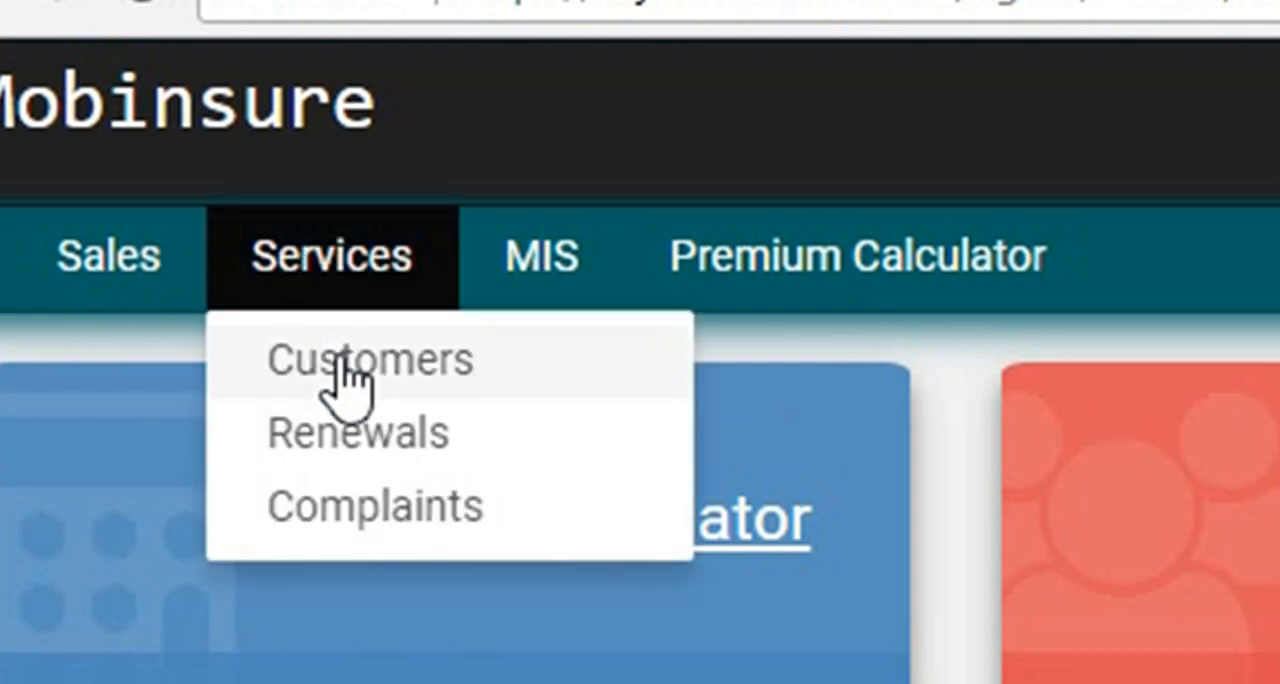
left_click(458, 378)
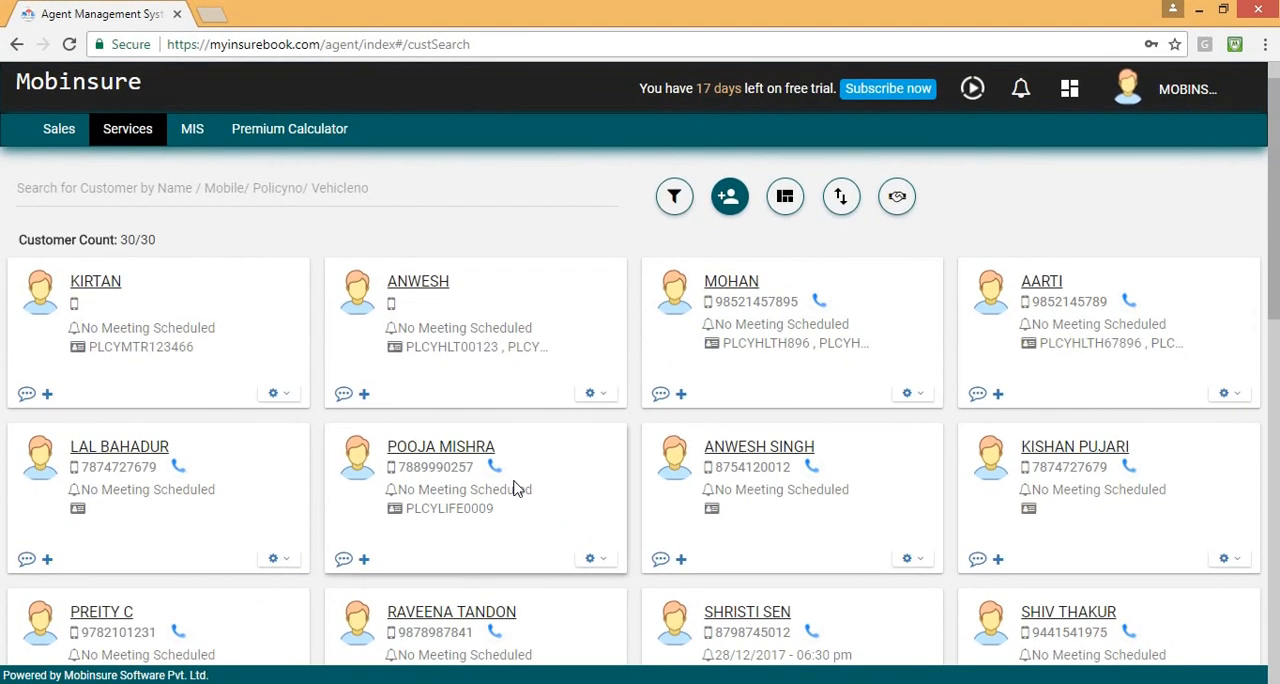
scroll(514, 487, "down", 3)
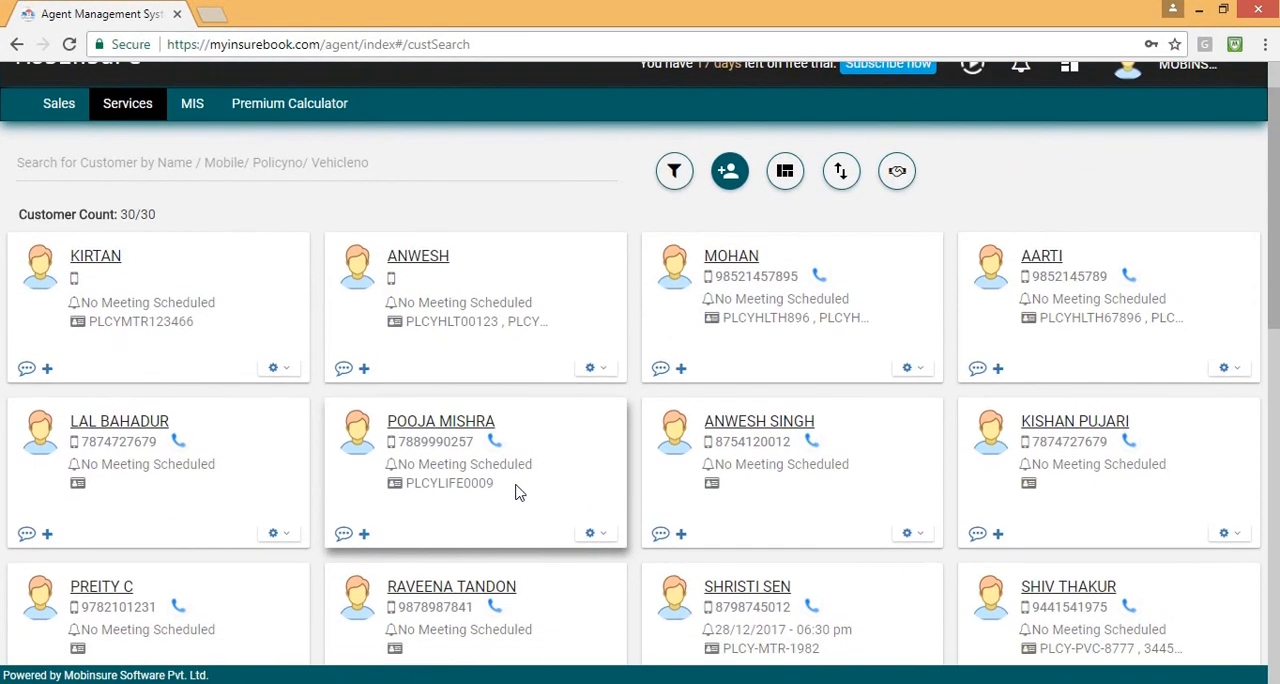
scroll(512, 474, "up", 3)
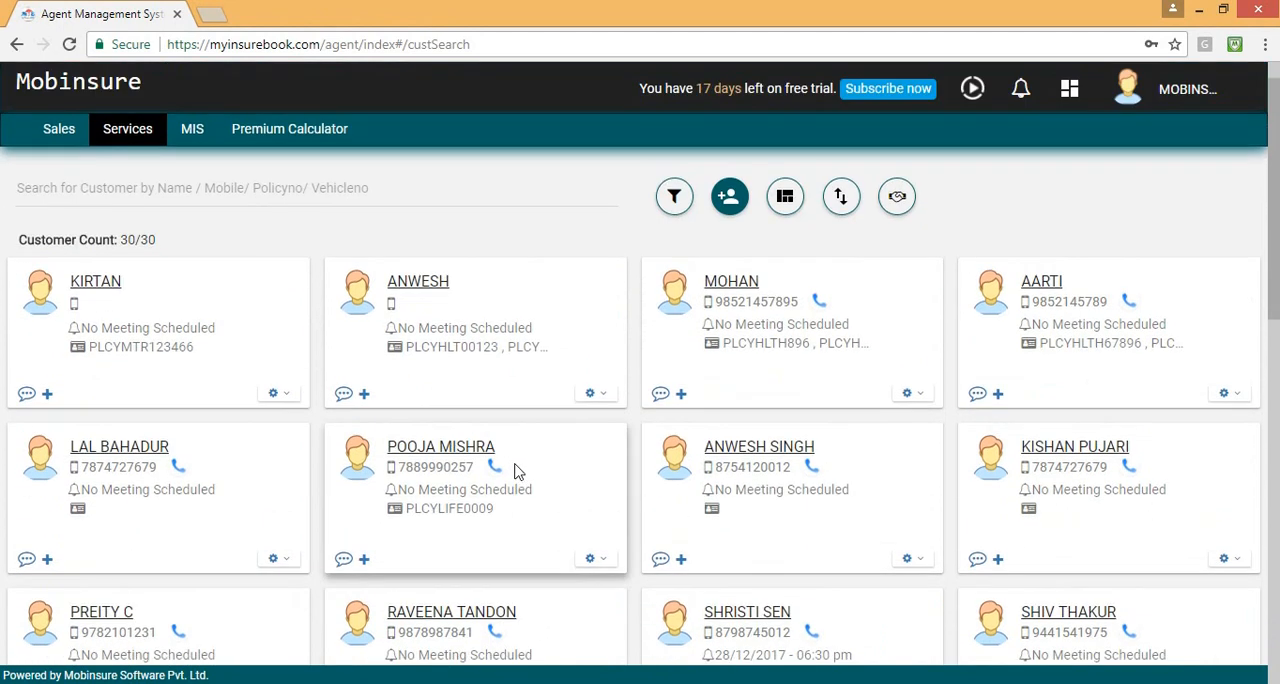
Display the customers in List View and return to the card layout.
left_click(785, 198)
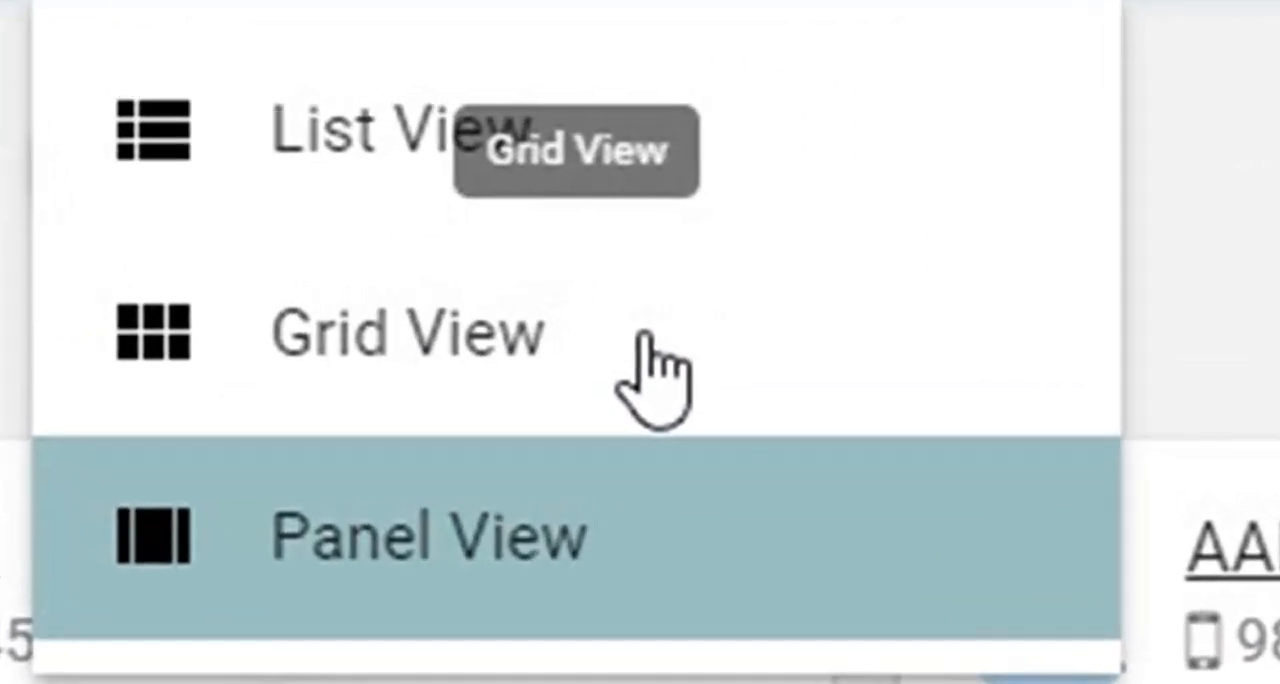
left_click(912, 243)
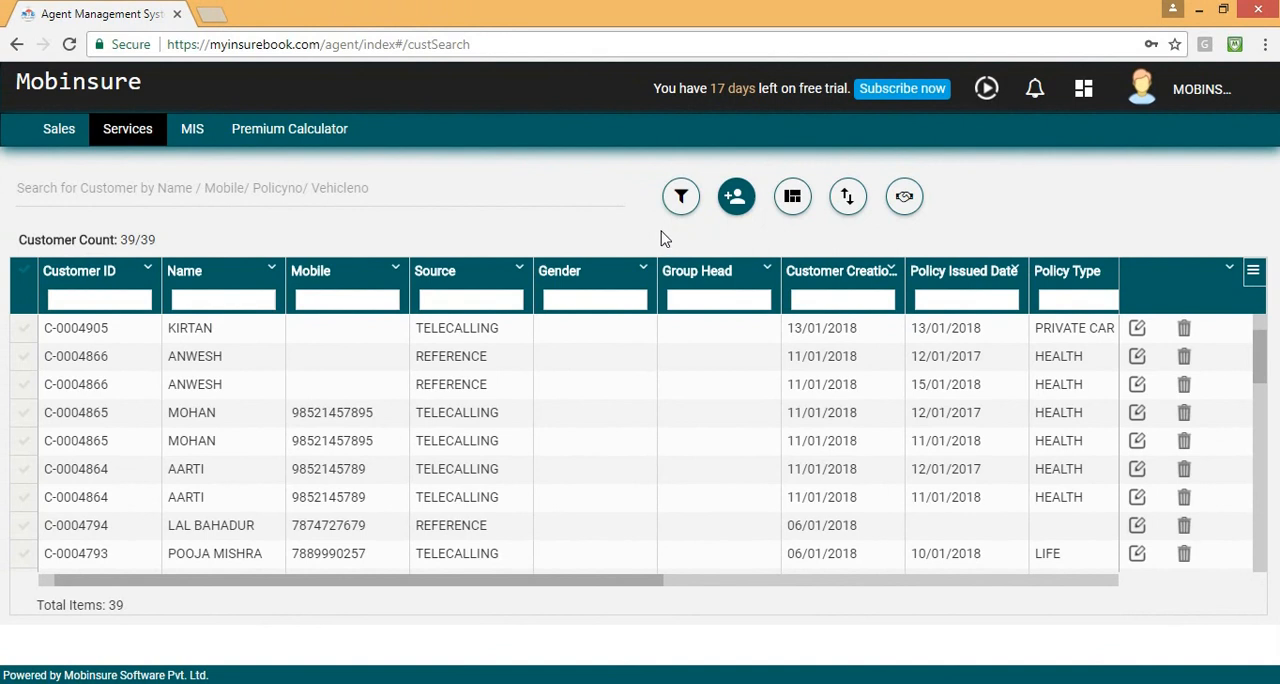
left_click(792, 196)
left_click(810, 285)
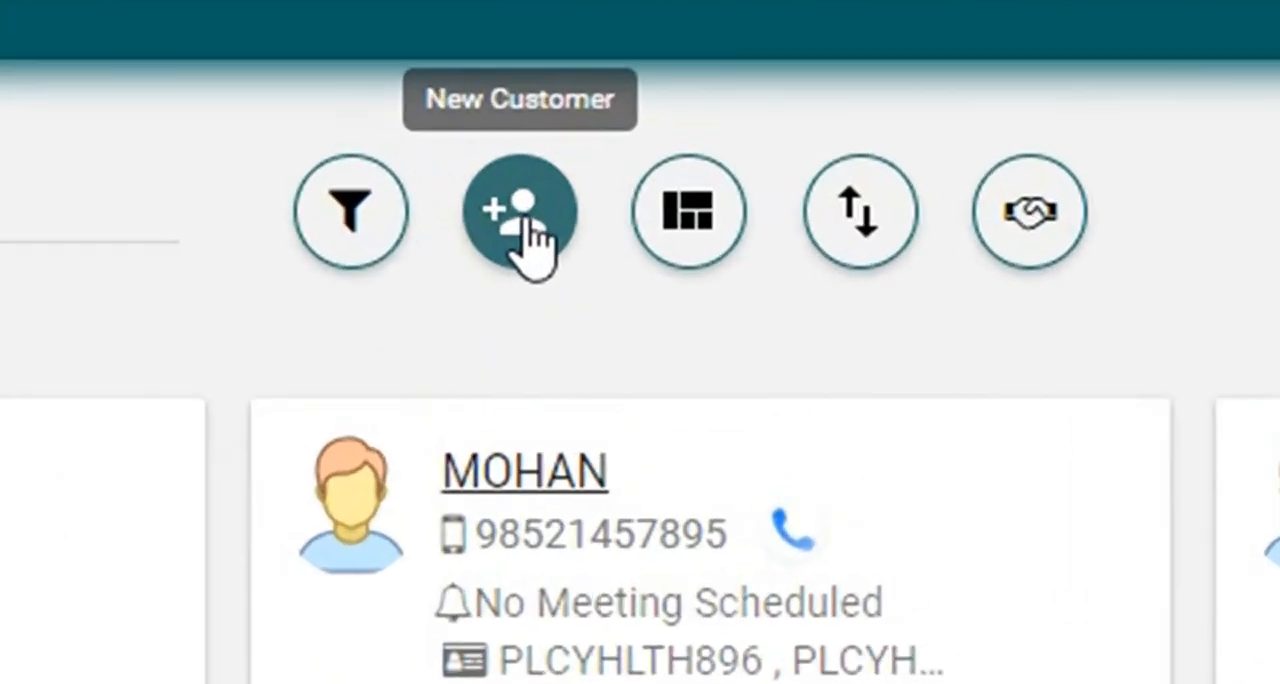
Start a new customer record and fill in the customer's name, mobile number and email address.
left_click(524, 219)
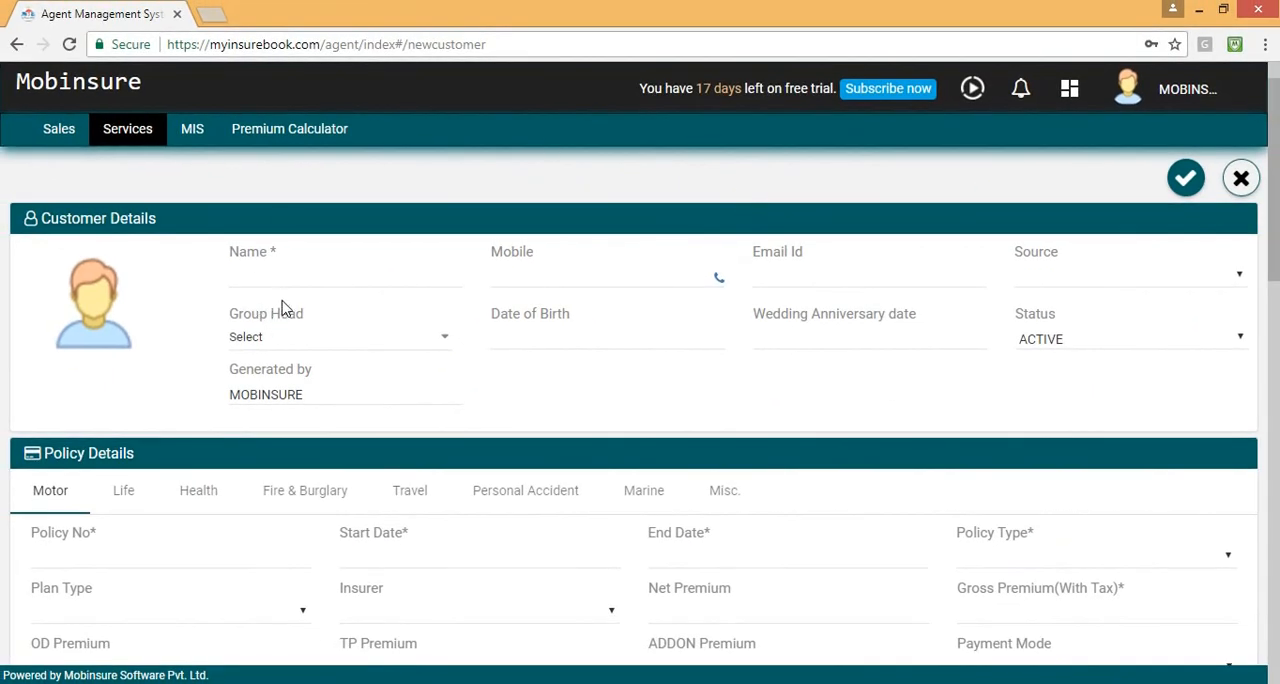
left_click(308, 270)
type("Srinivas")
left_click(522, 271)
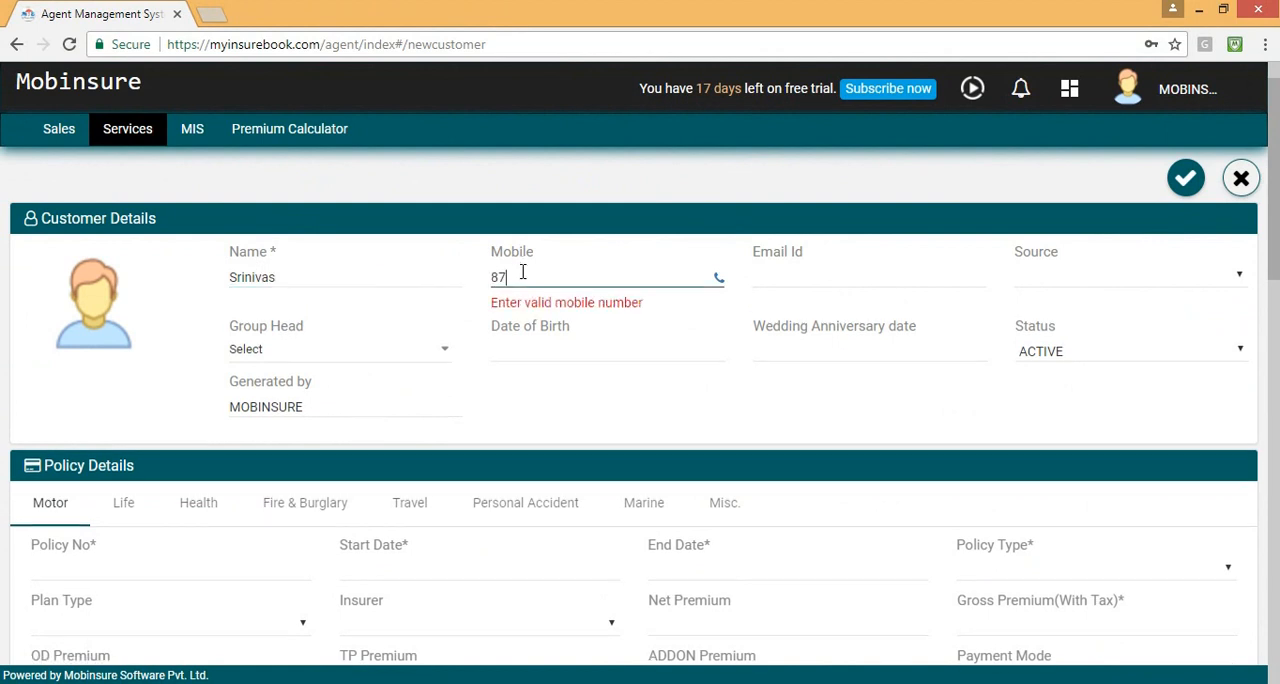
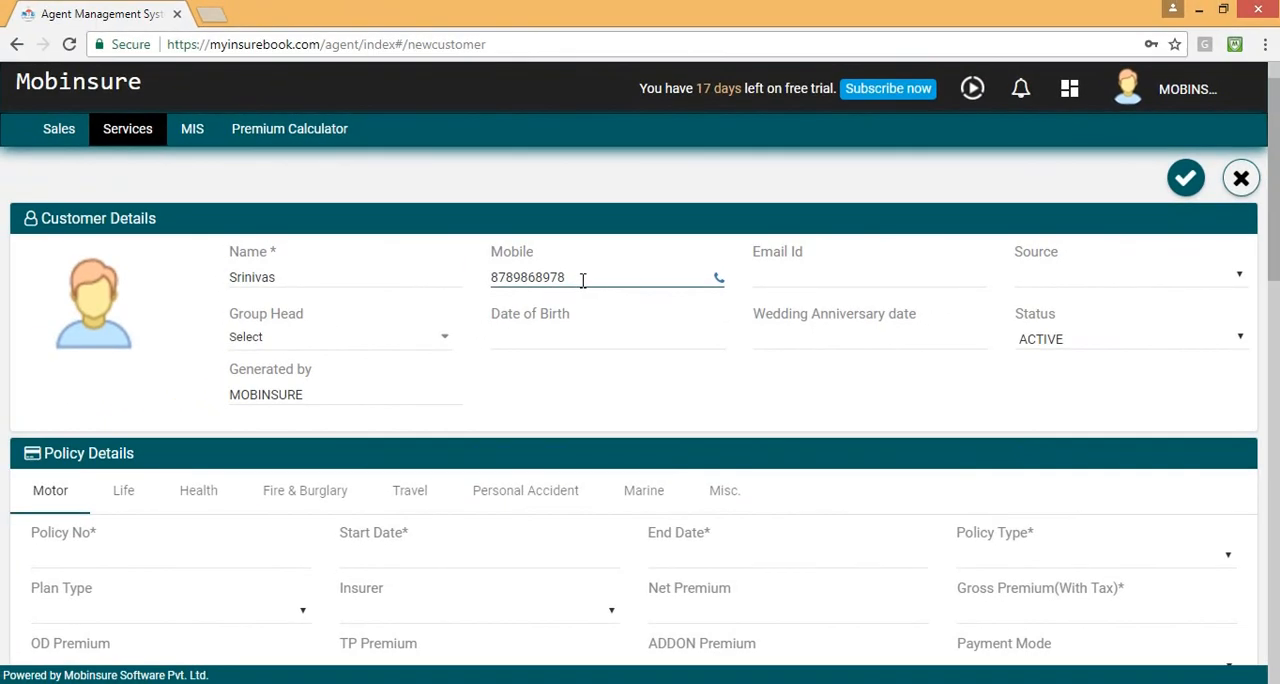
left_click(790, 279)
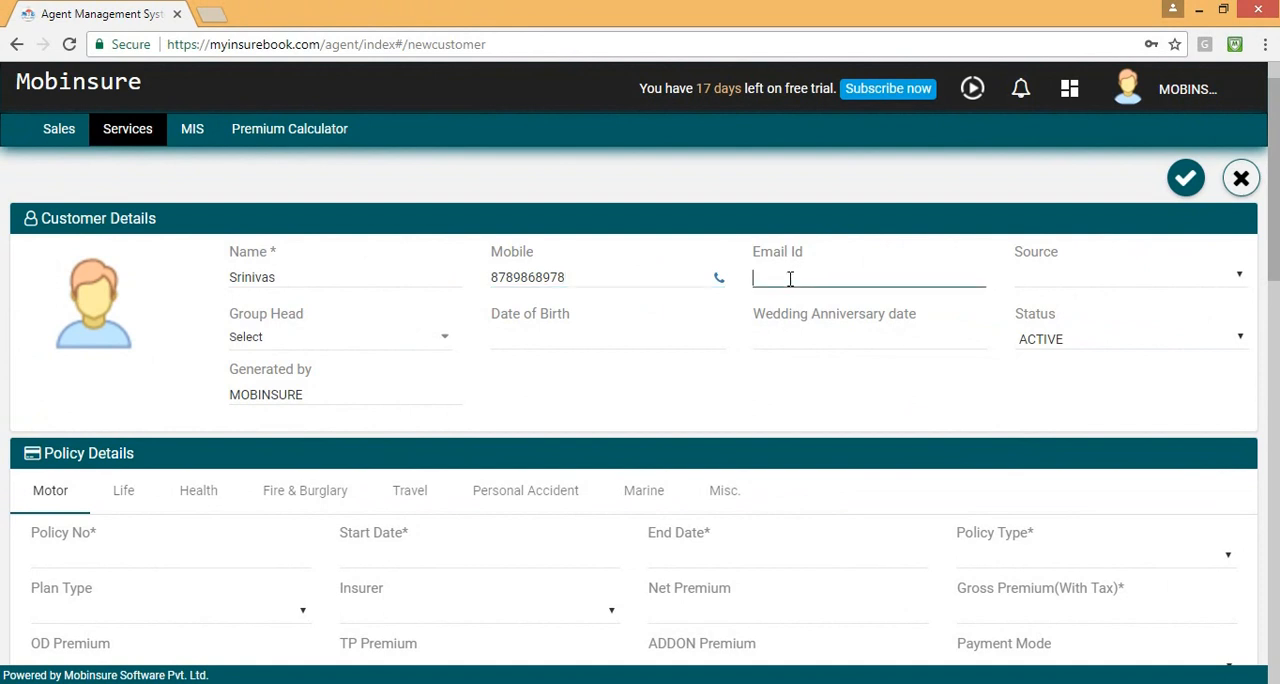
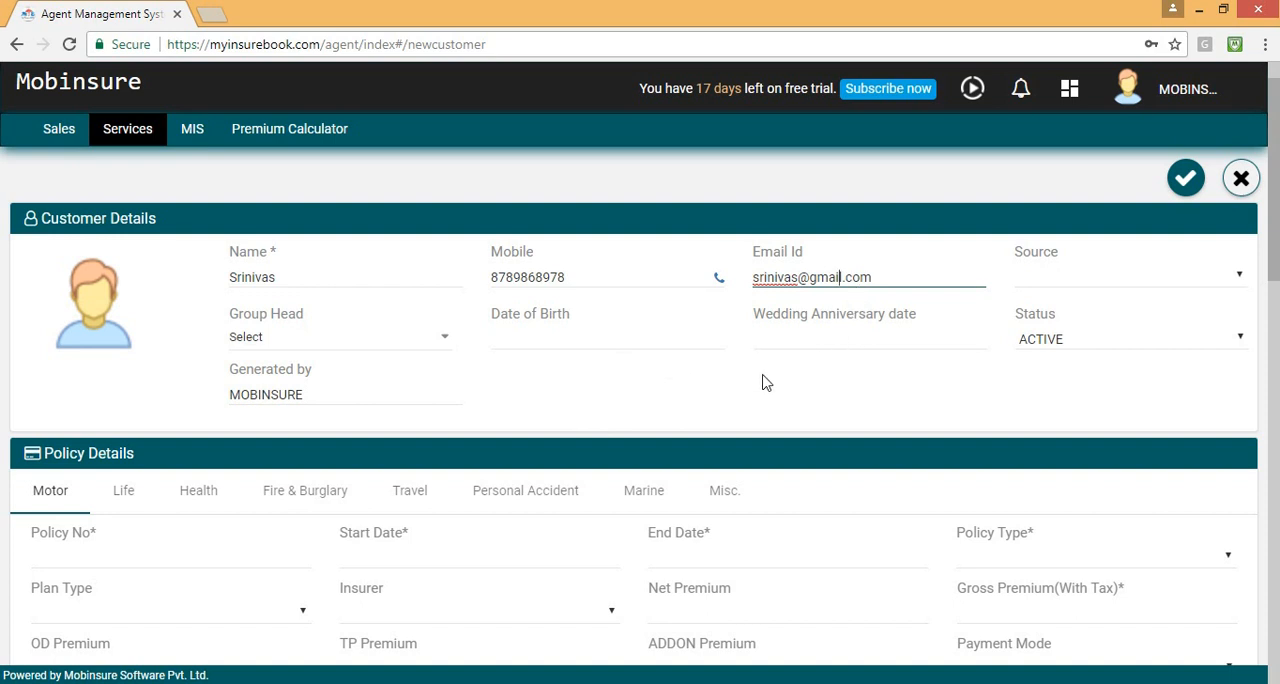
Examine the choices offered for the customer's Source and Group Head without selecting any.
left_click(1079, 286)
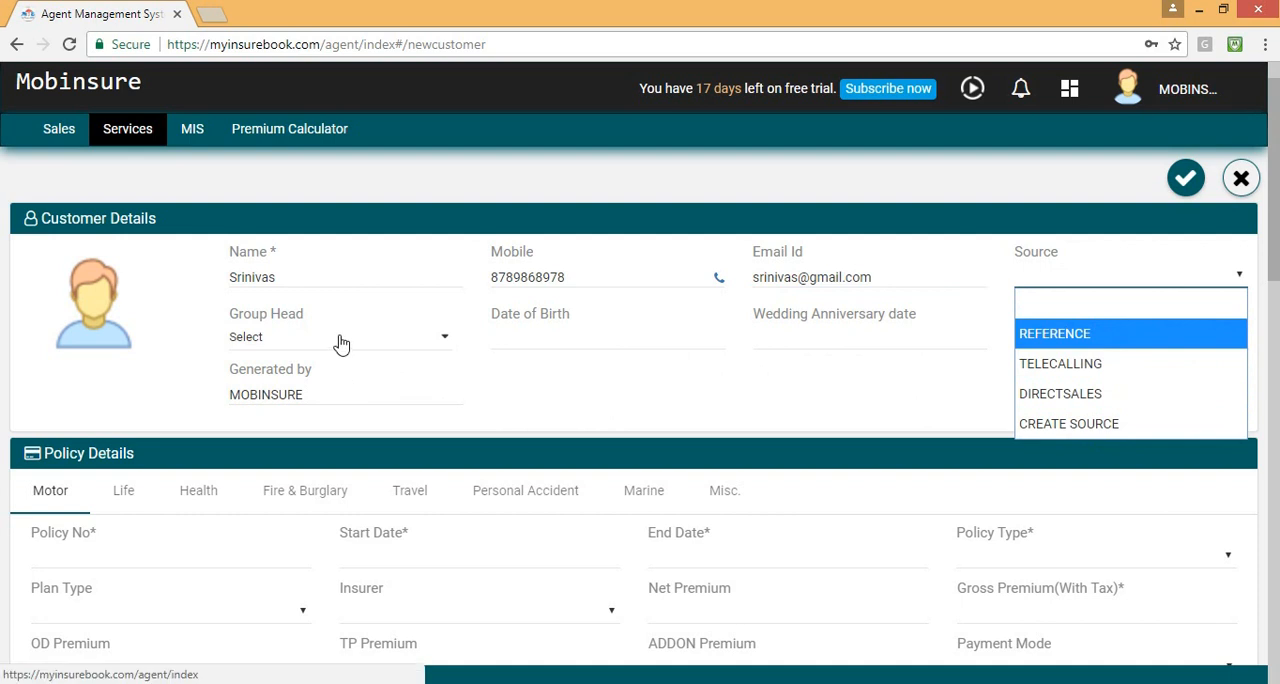
left_click(443, 338)
left_click(443, 338)
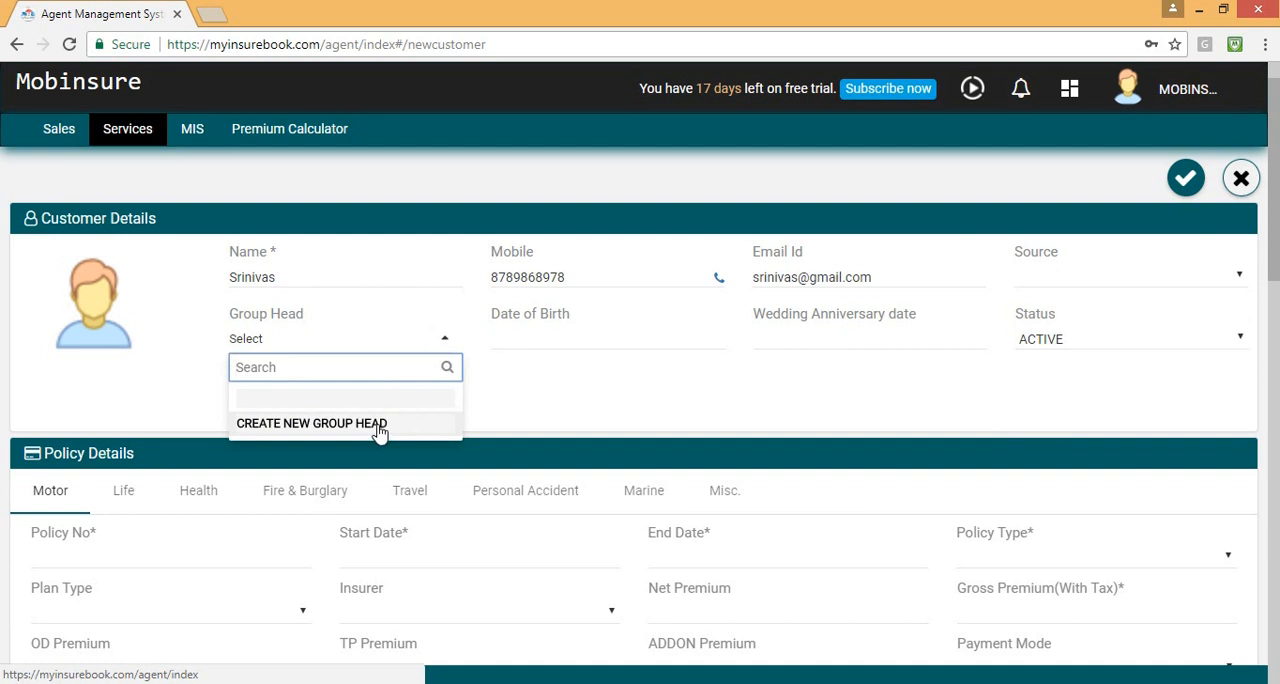
left_click(514, 377)
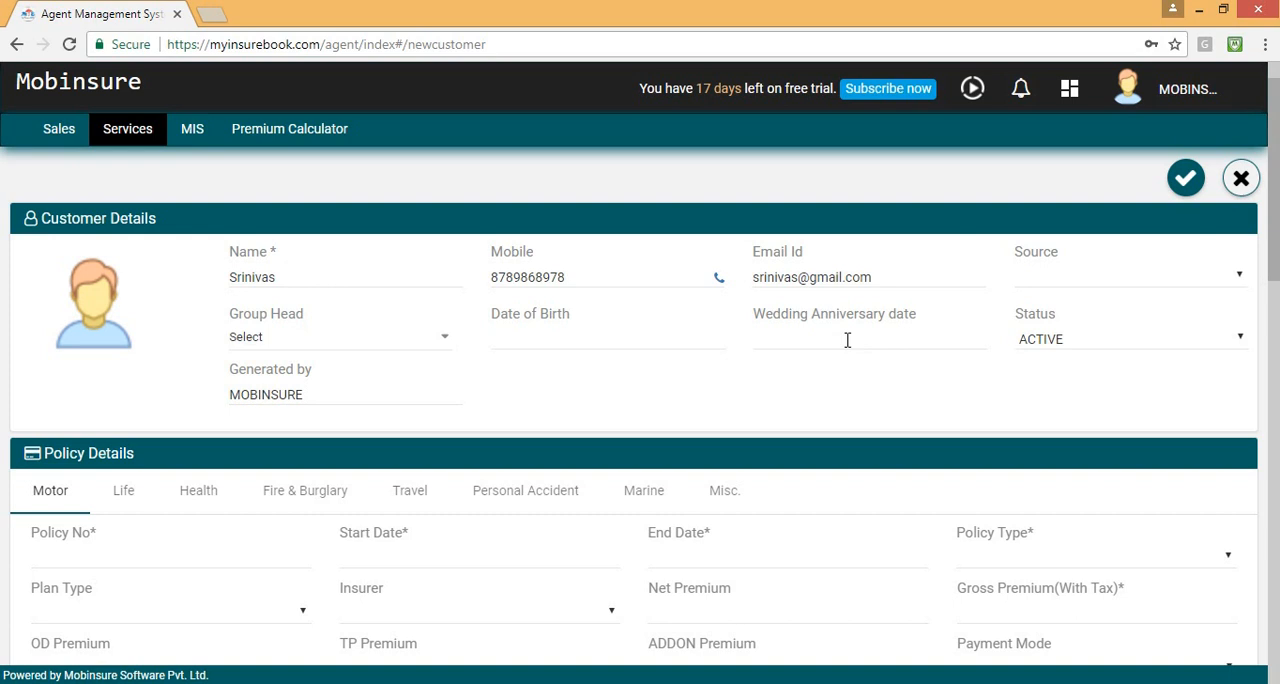
Enter the policy number in the Motor policy details.
scroll(860, 369, "down", 2)
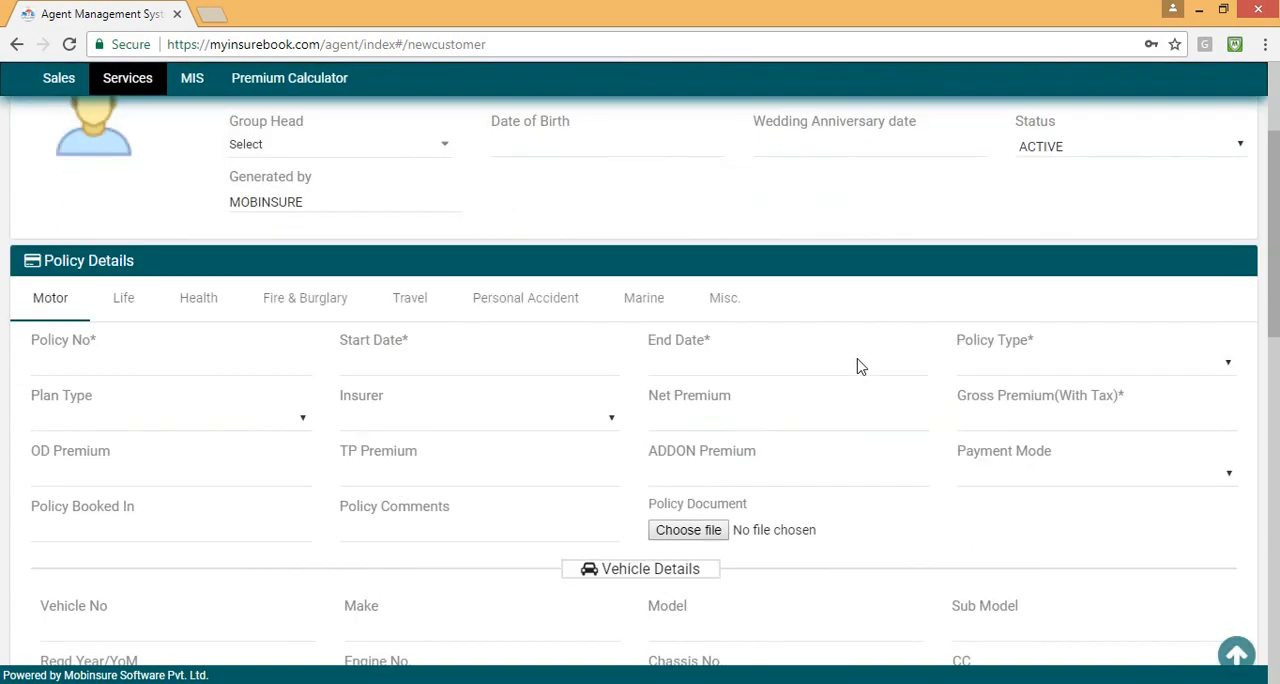
left_click(93, 341)
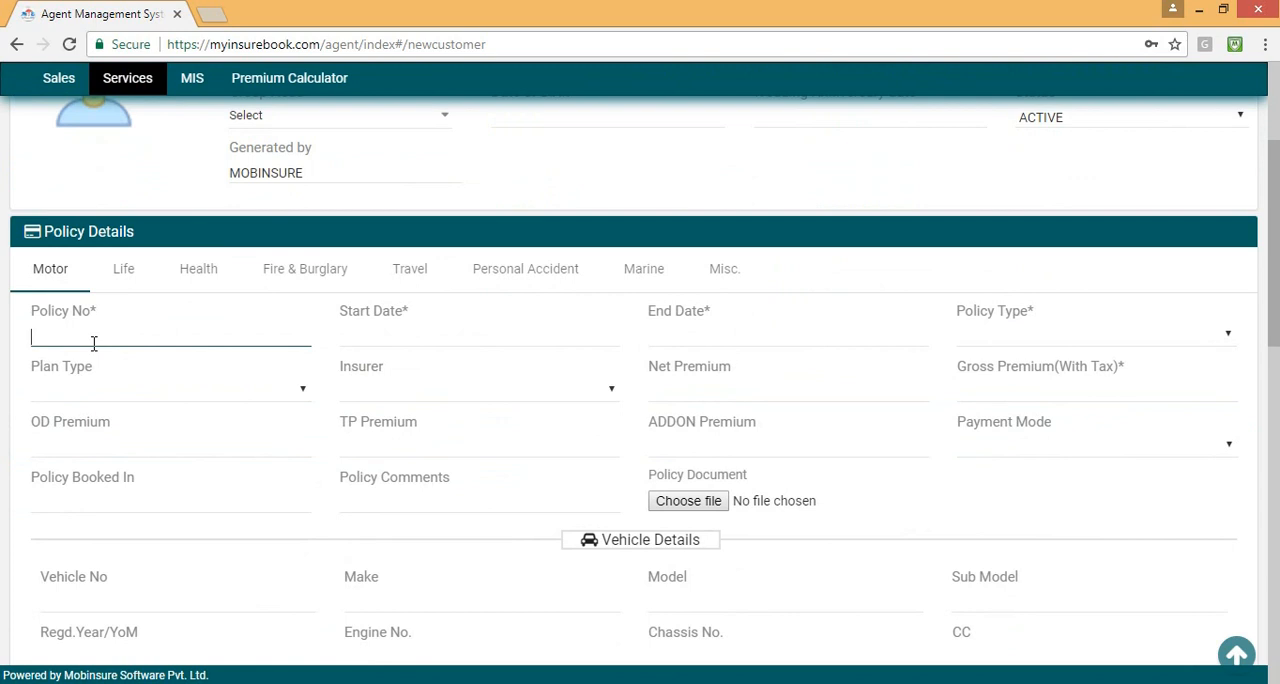
Set the motor policy's start date to 15/01/2017.
left_click(401, 333)
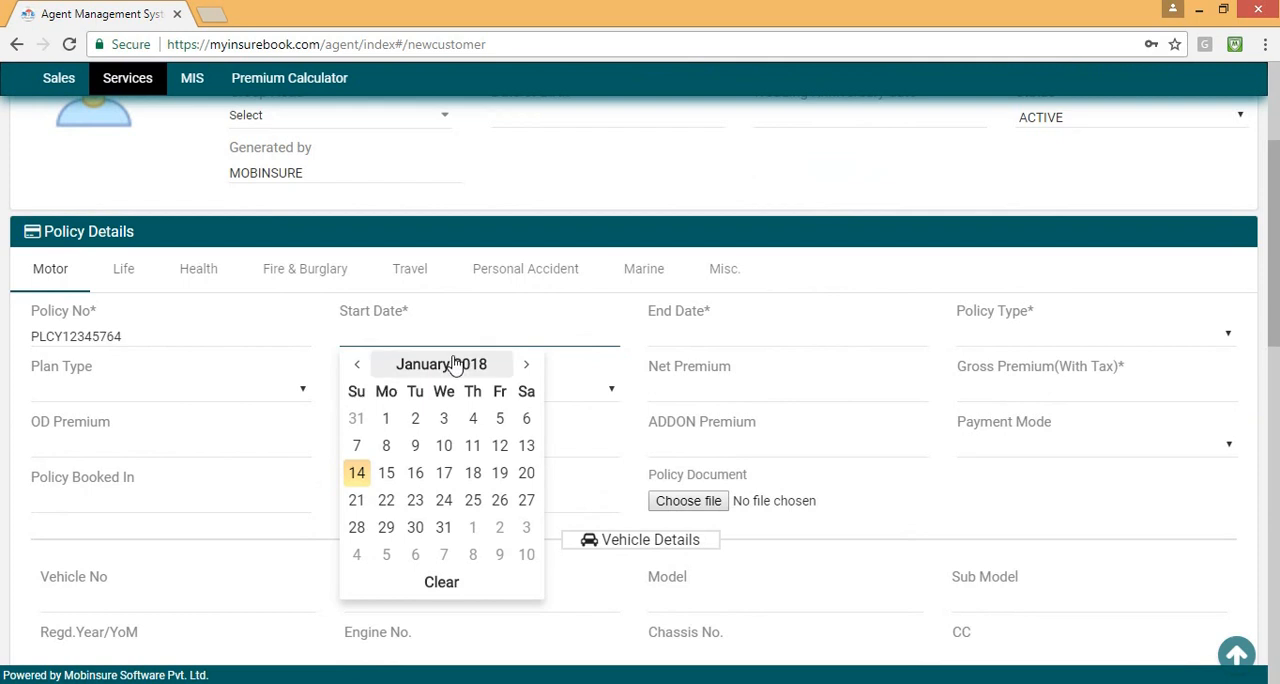
left_click(357, 366)
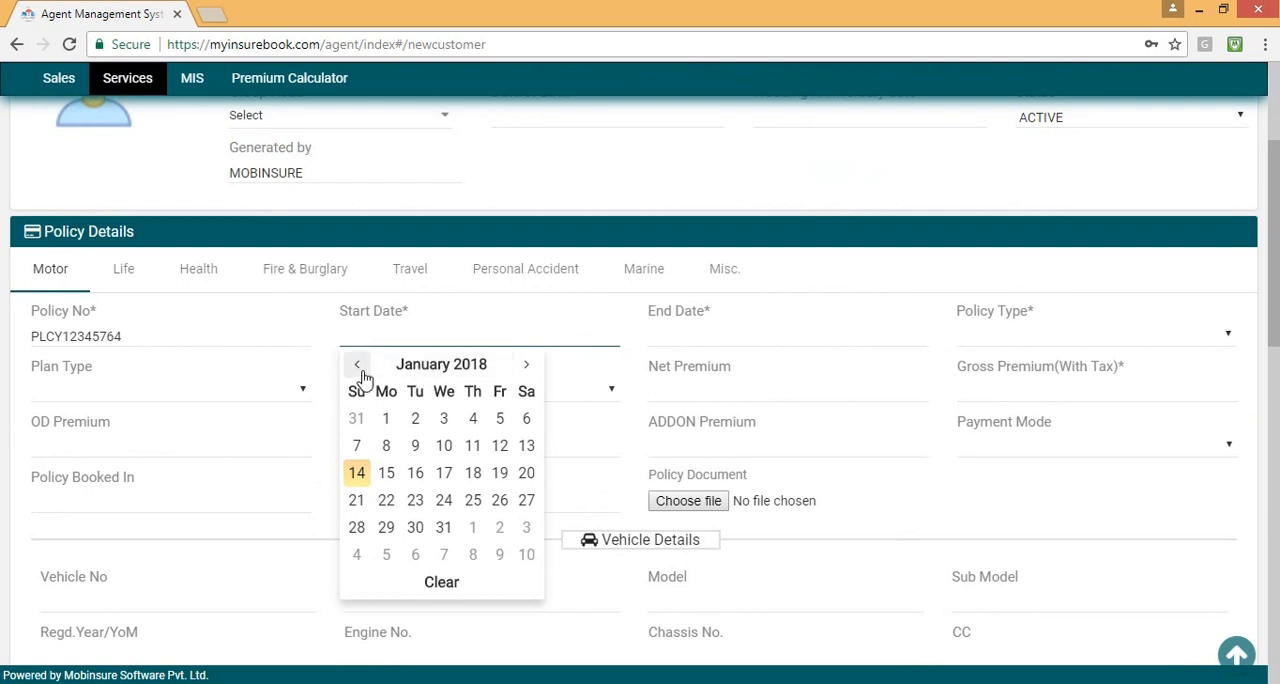
left_click(430, 366)
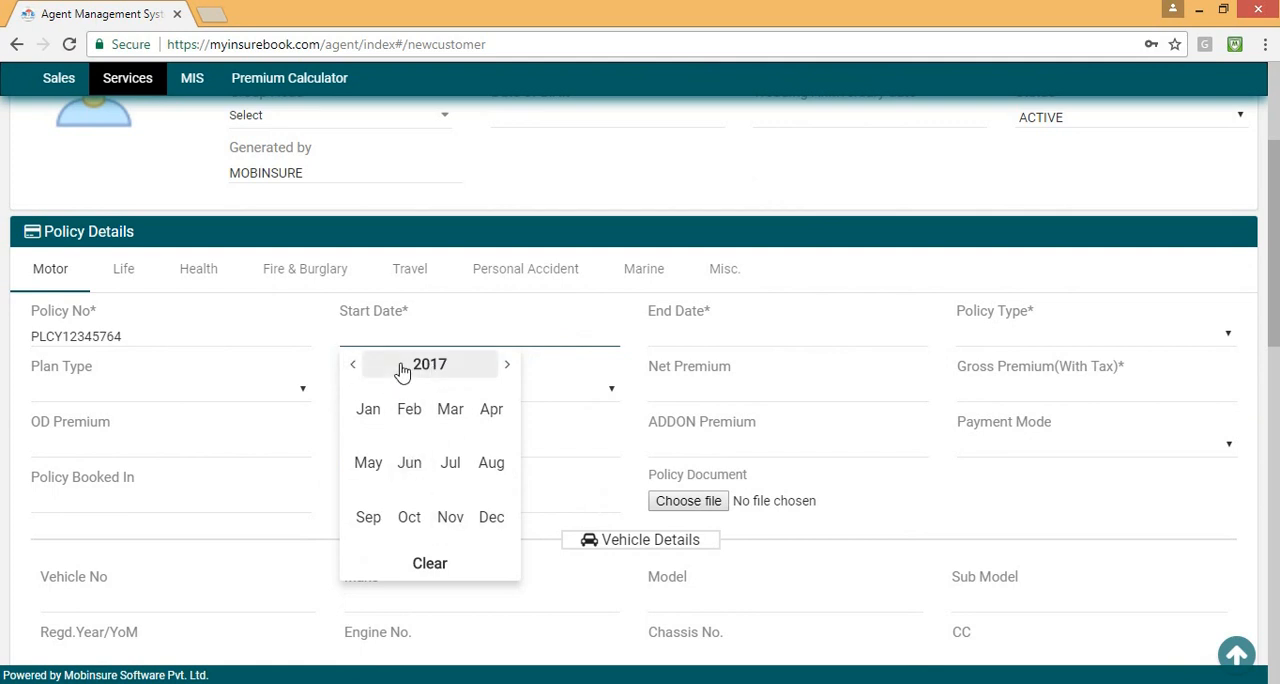
left_click(366, 412)
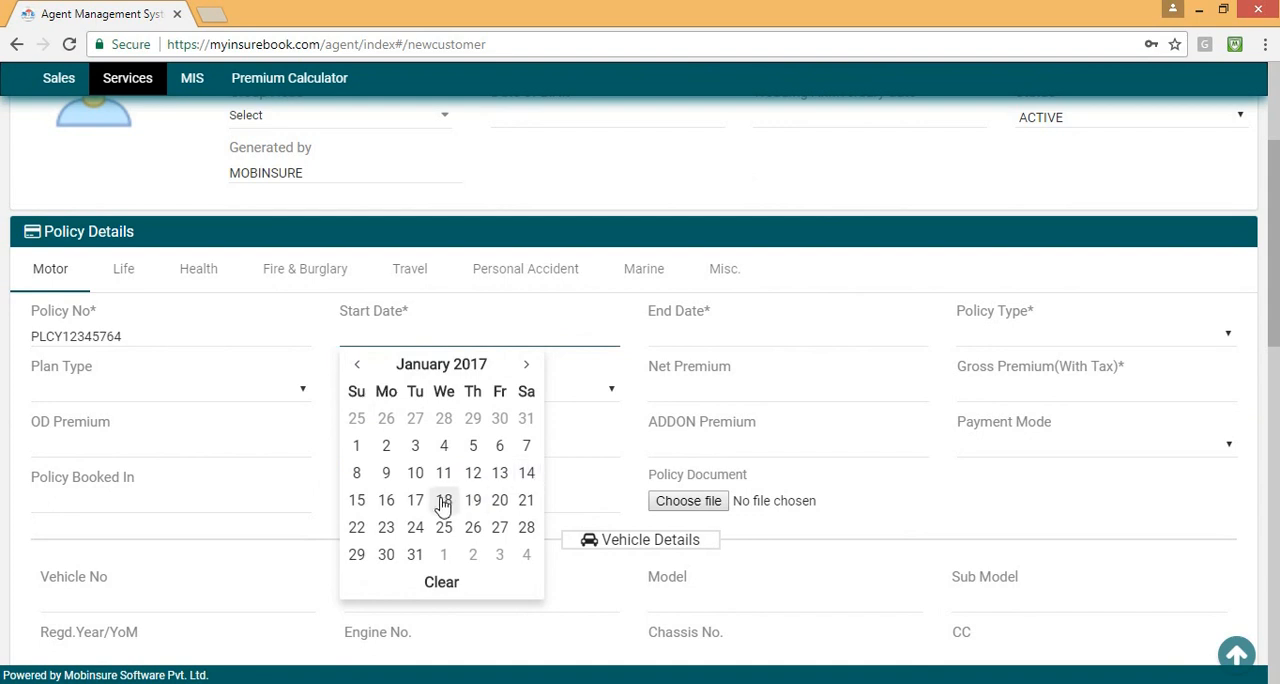
left_click(358, 502)
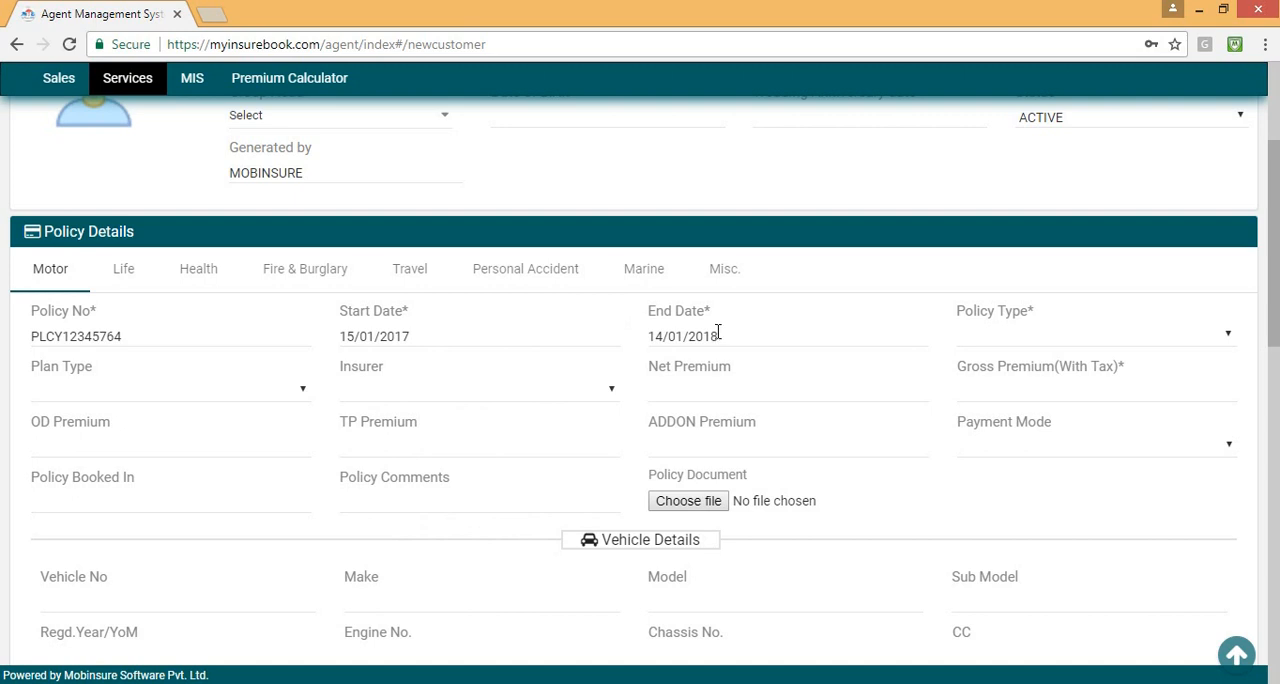
Set the policy type to PRIVATE CAR, plan type to COMPREHENSIVE, insurer to KOTAK MAHINDRA GENERAL INSURANCE and net premium to 10234.
left_click(1040, 339)
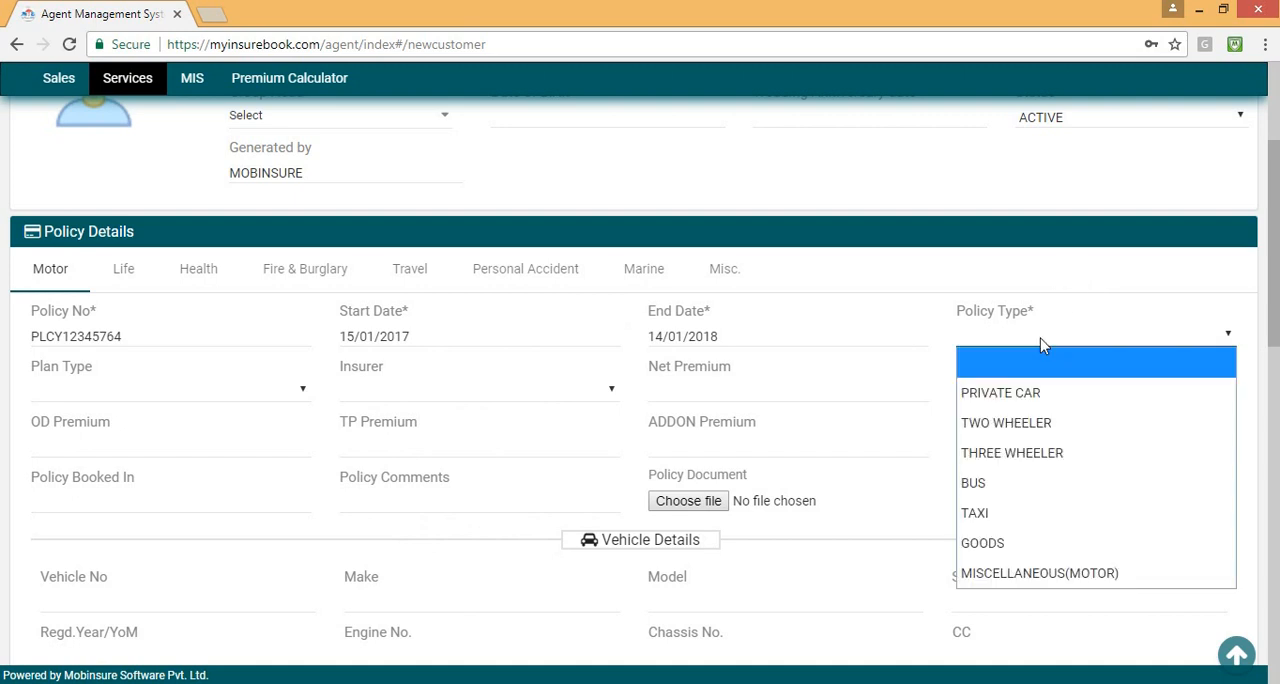
left_click(1060, 395)
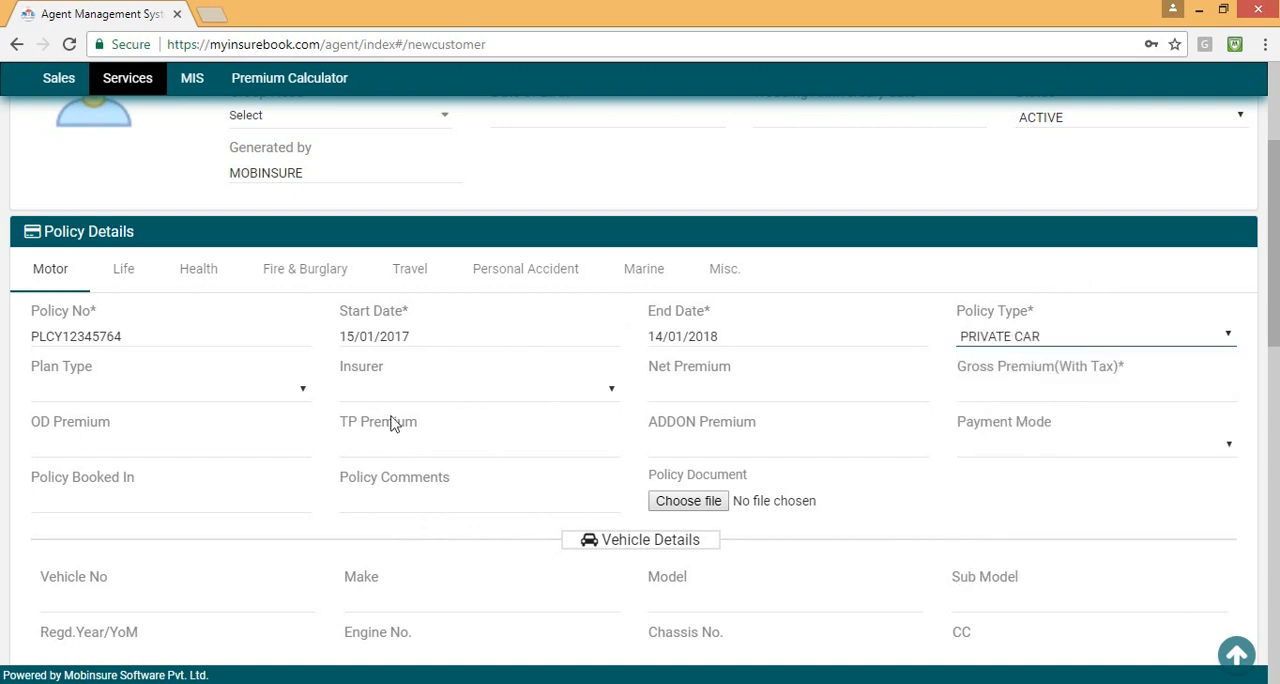
left_click(181, 402)
left_click(181, 477)
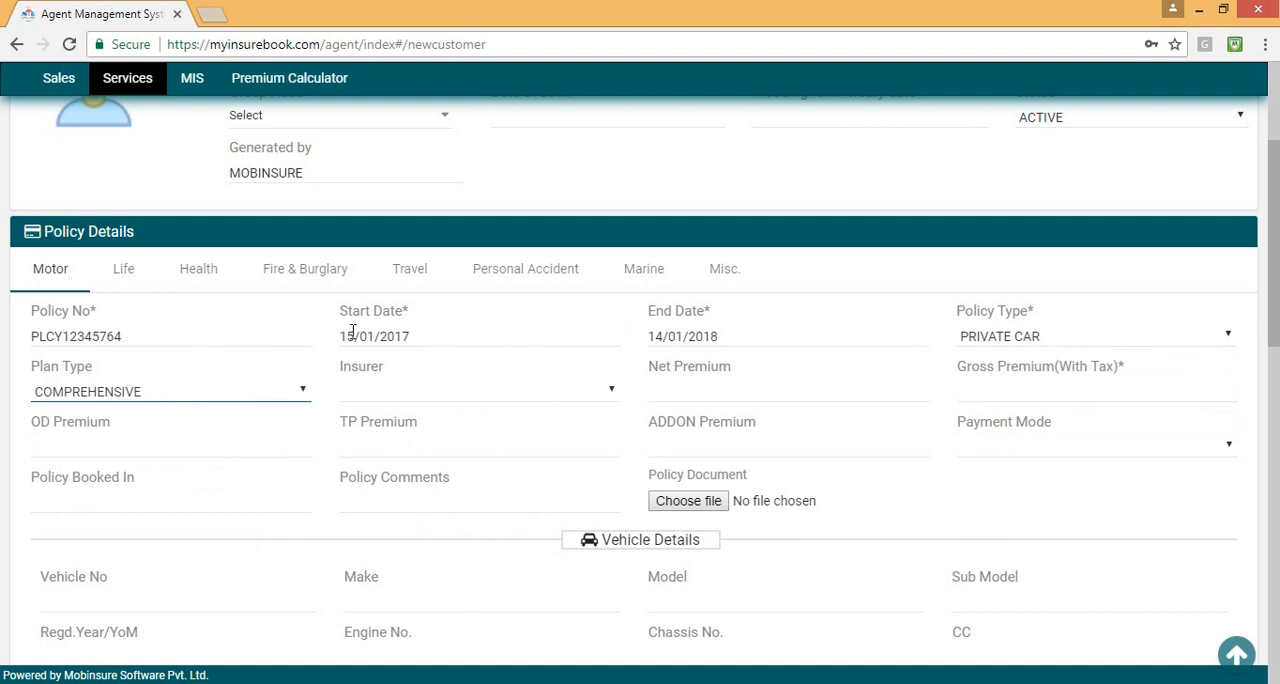
left_click(426, 392)
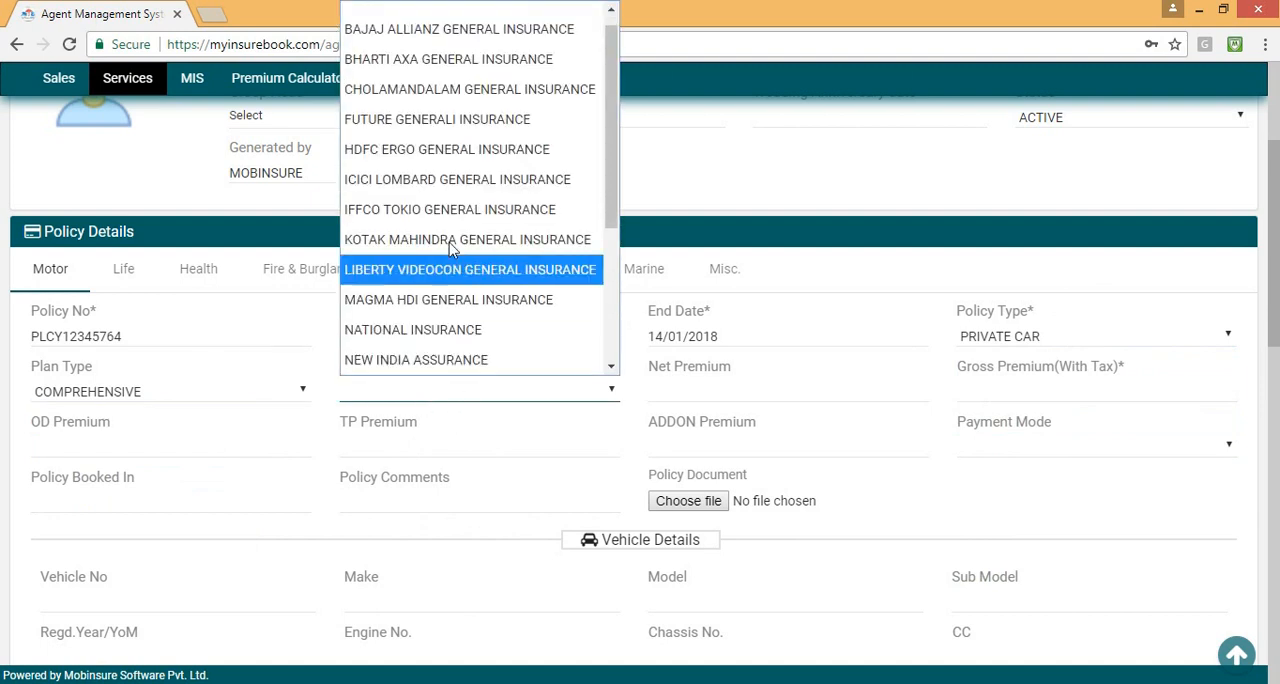
left_click(450, 242)
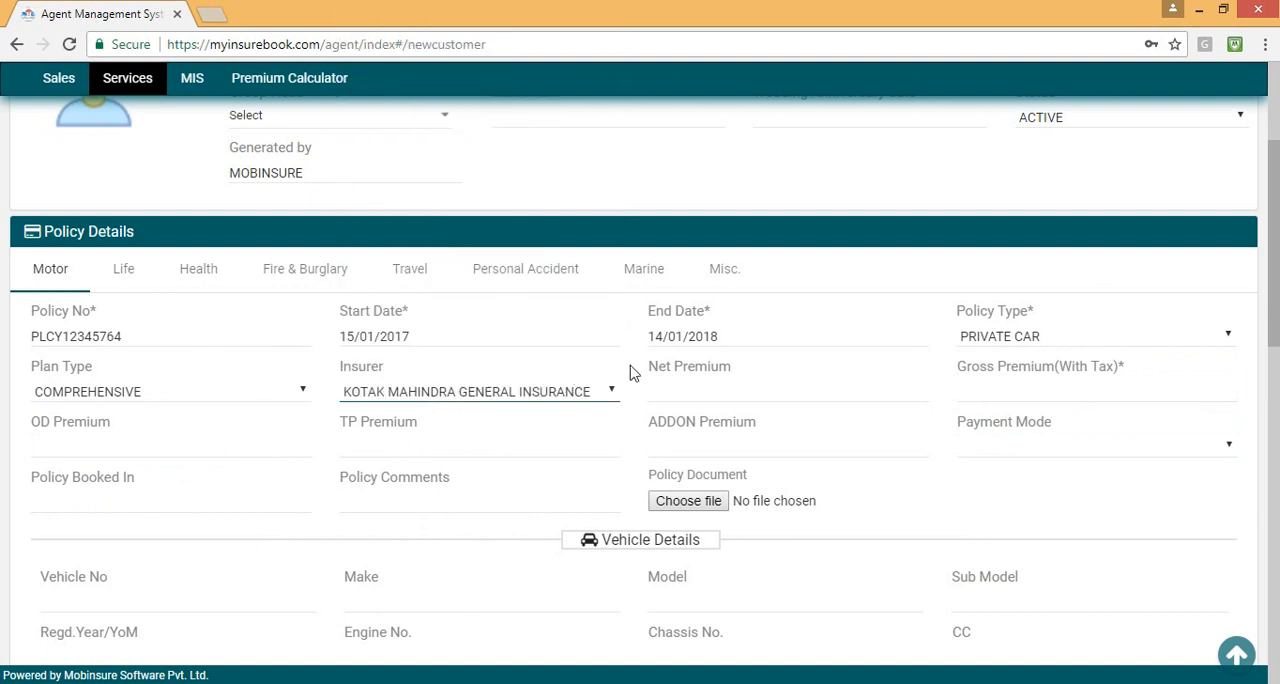
left_click(718, 390)
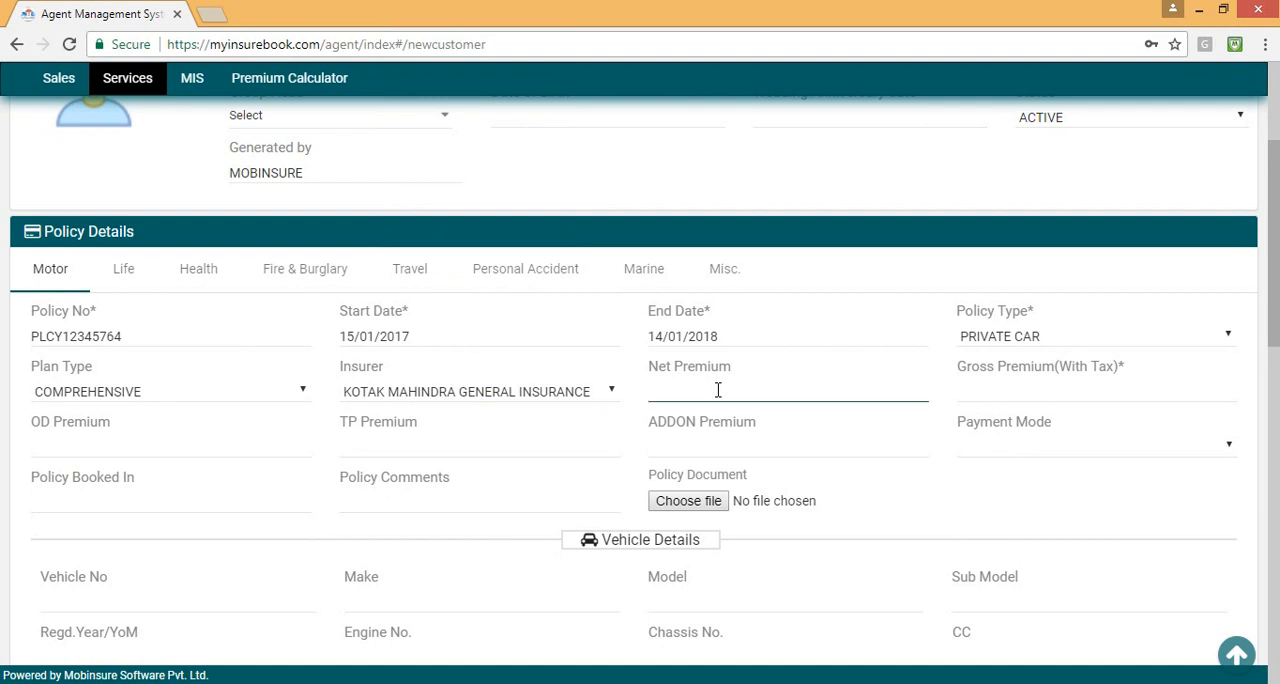
type("10234")
Attach the Desktop file "Renewal Reminders in Hindi Poster" PDF as the policy document.
scroll(440, 443, "down", 1)
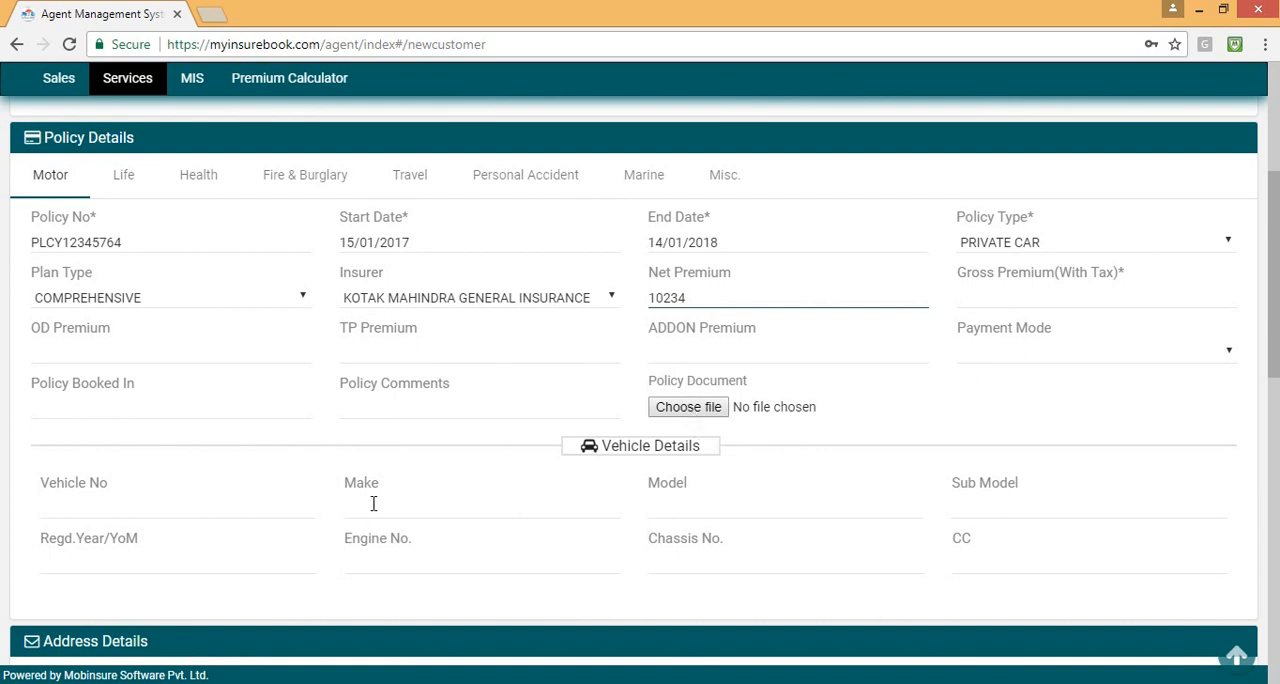
left_click(680, 413)
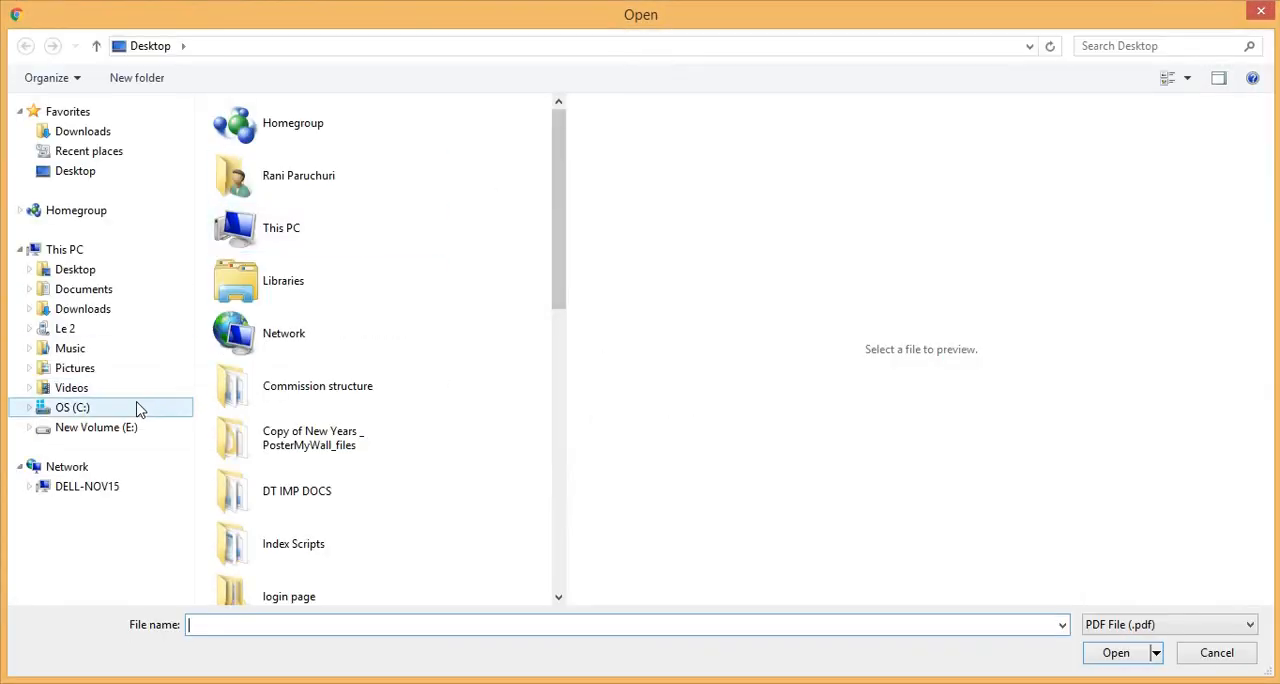
left_click_drag(563, 200, 490, 511)
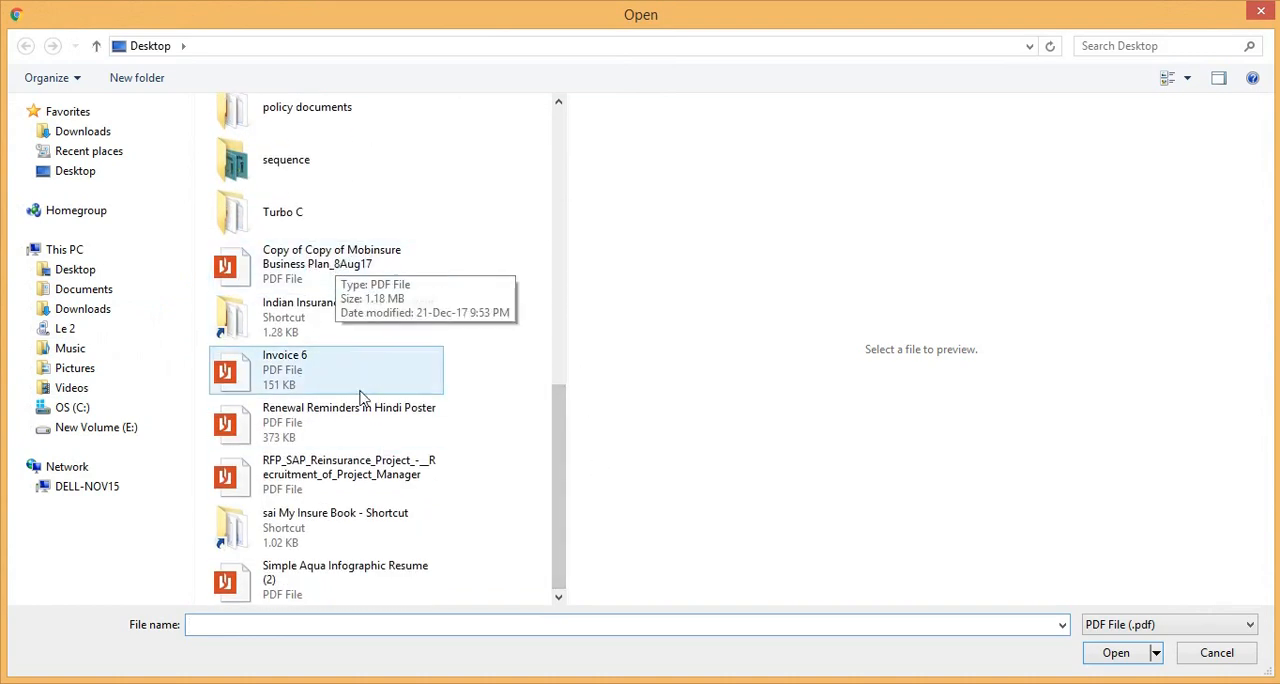
left_click(333, 433)
left_click(1116, 652)
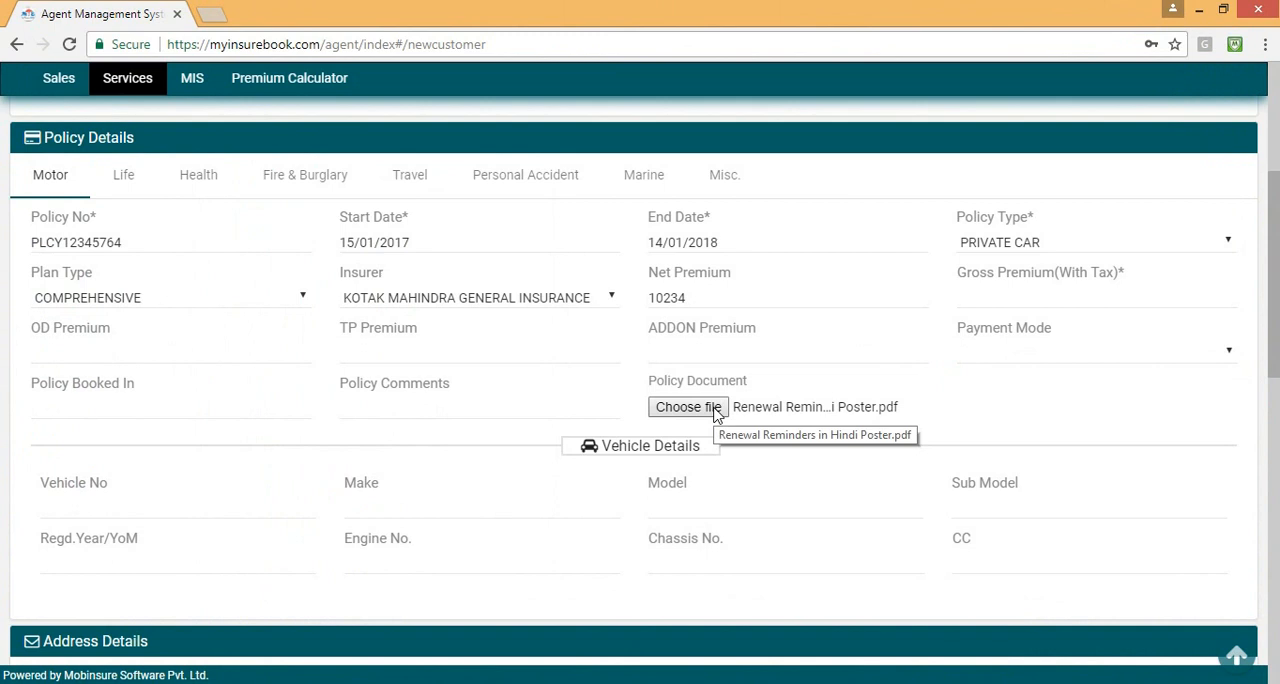
Review the address, bank, asset, upload and comments sections of the new customer form.
scroll(714, 420, "down", 2)
scroll(714, 418, "down", 4)
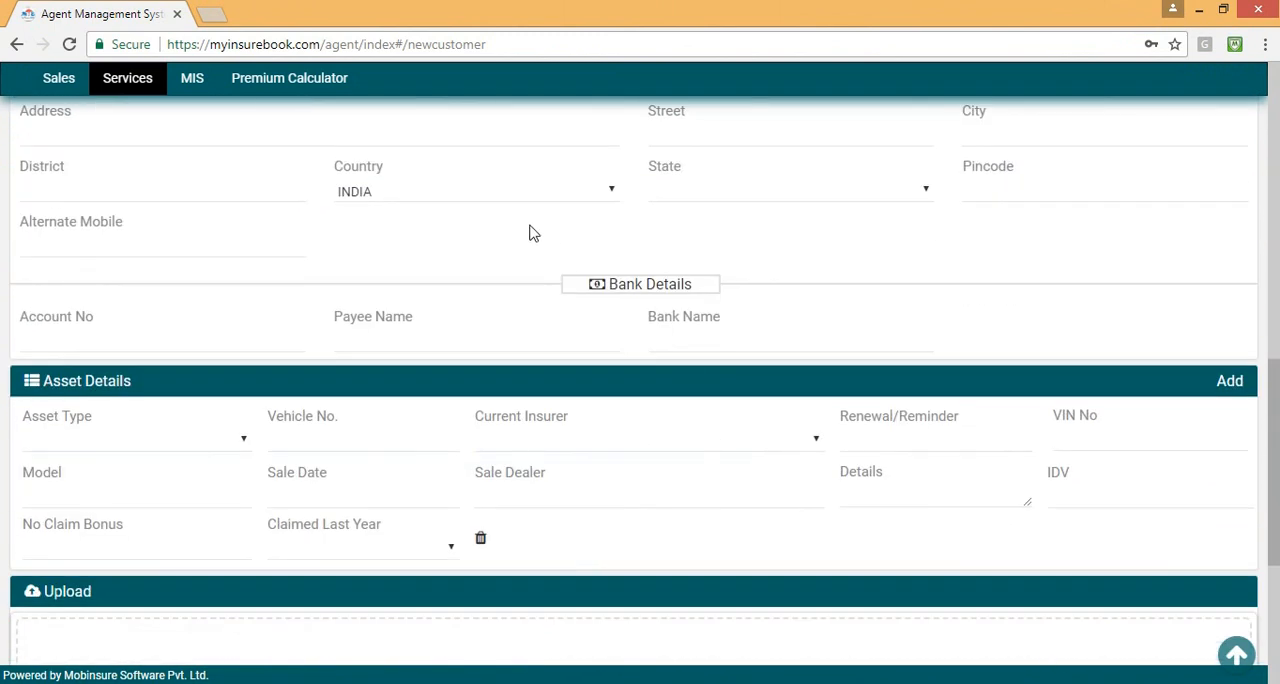
scroll(520, 300, "up", 1)
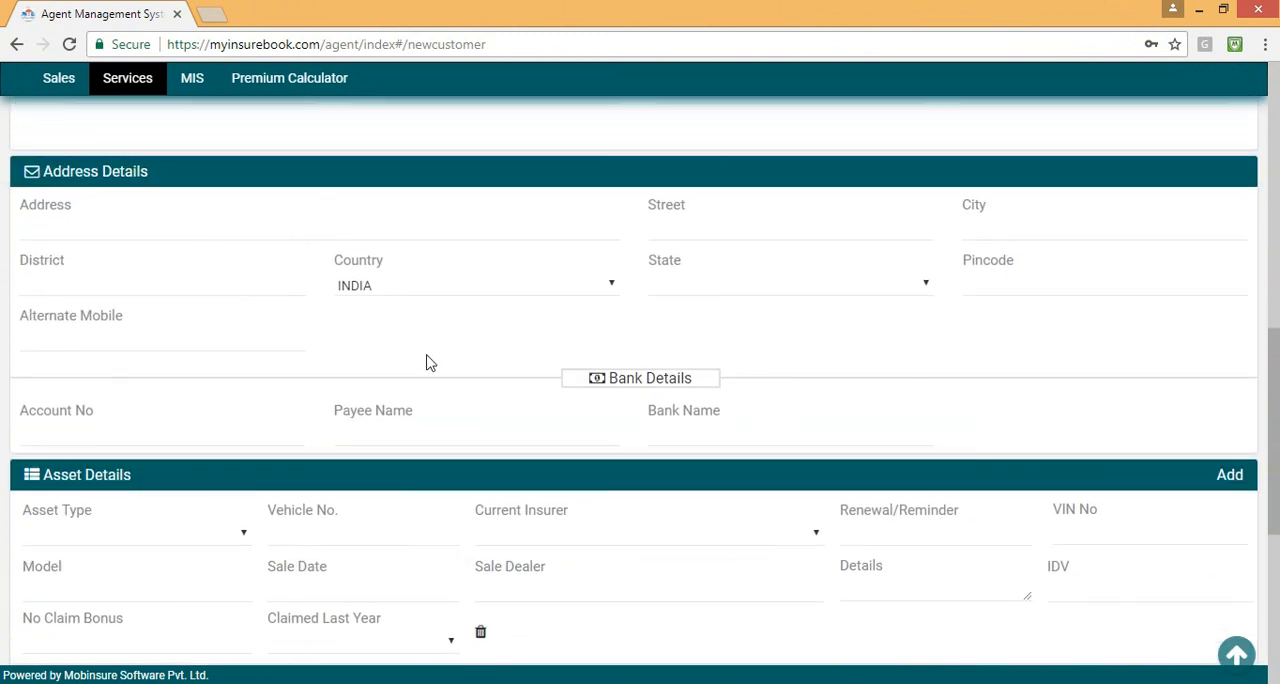
scroll(480, 390, "down", 2)
scroll(518, 470, "down", 2)
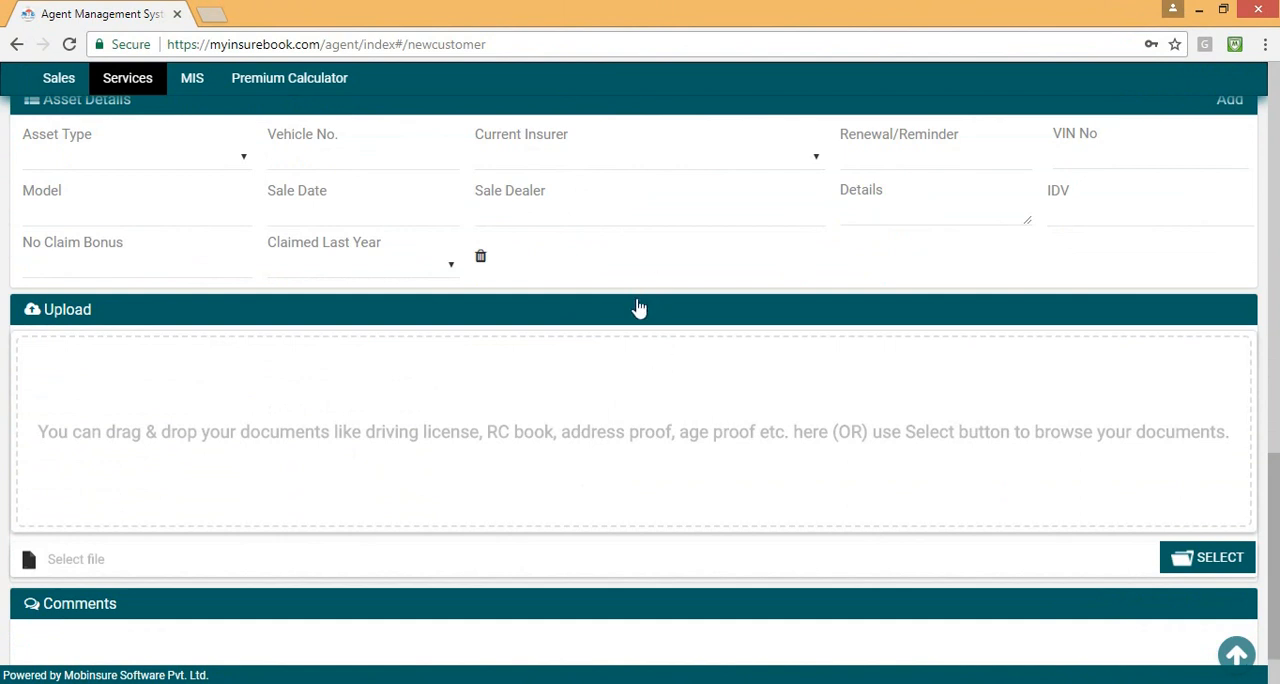
scroll(600, 309, "up", 1)
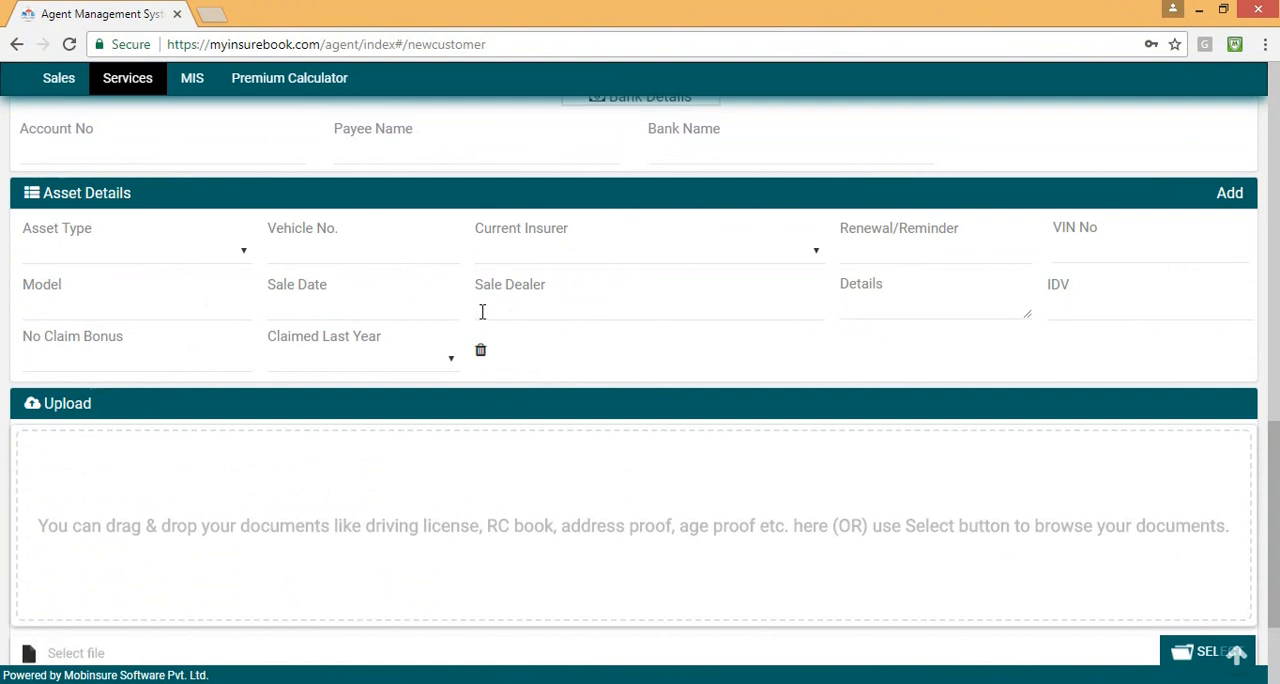
scroll(481, 312, "down", 1)
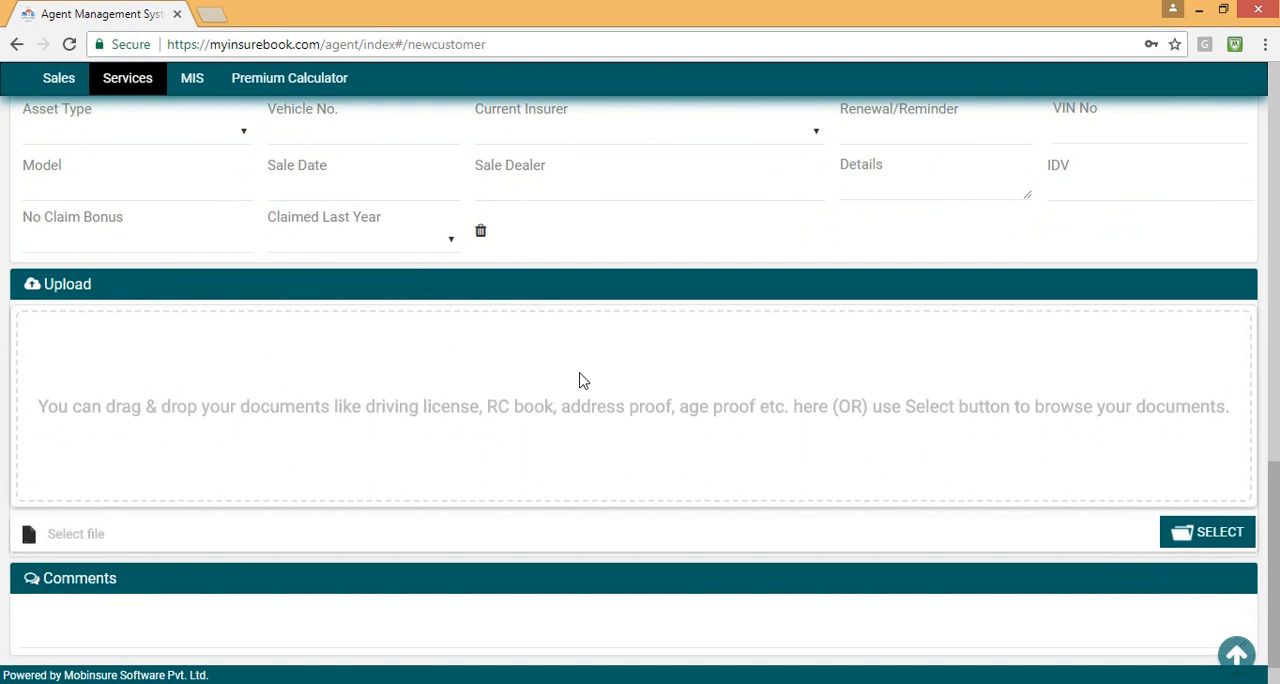
Try to submit the new customer form with the motor policy details entered so far.
left_click(1236, 654)
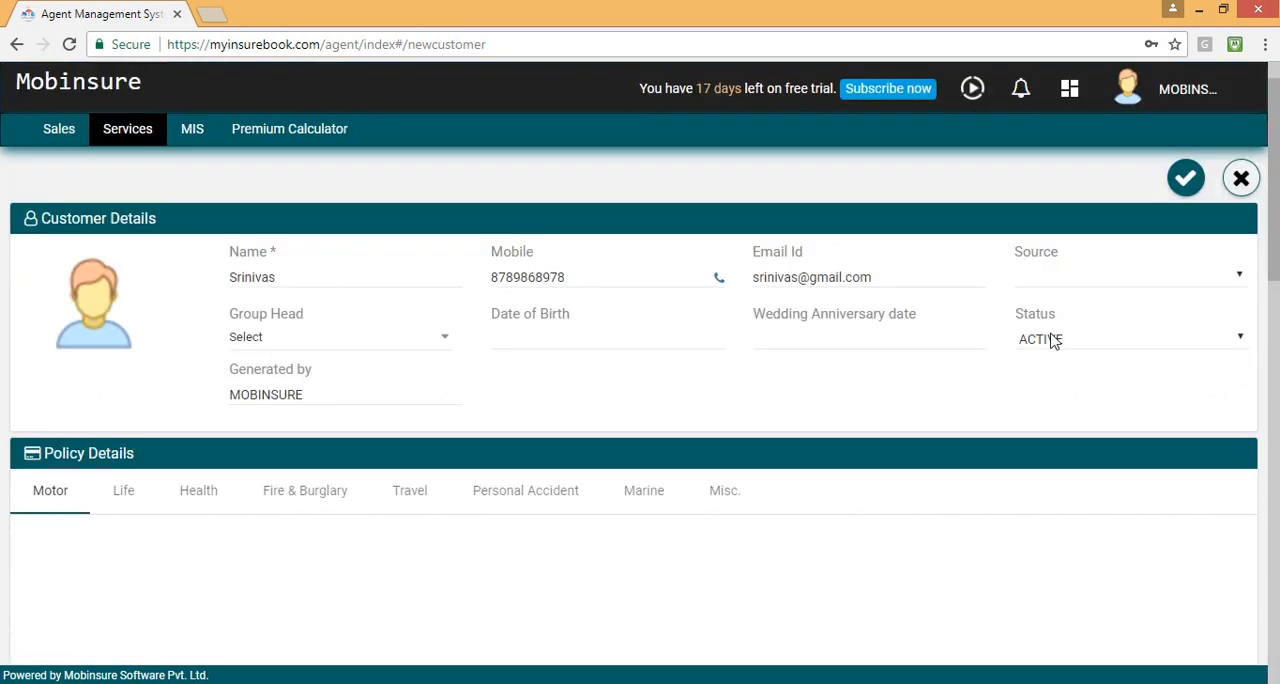
left_click(1186, 179)
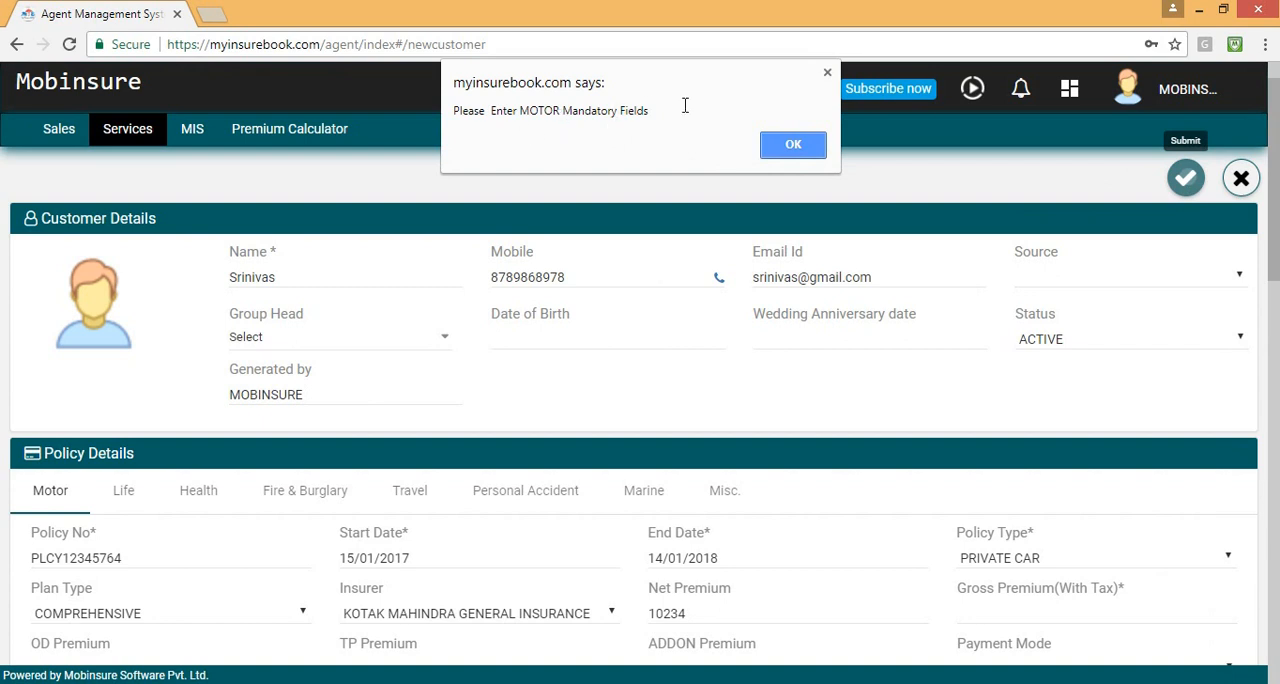
left_click(789, 146)
Set the motor policy's gross premium to 10545, submit the form and confirm creating the customer.
scroll(491, 429, "down", 1)
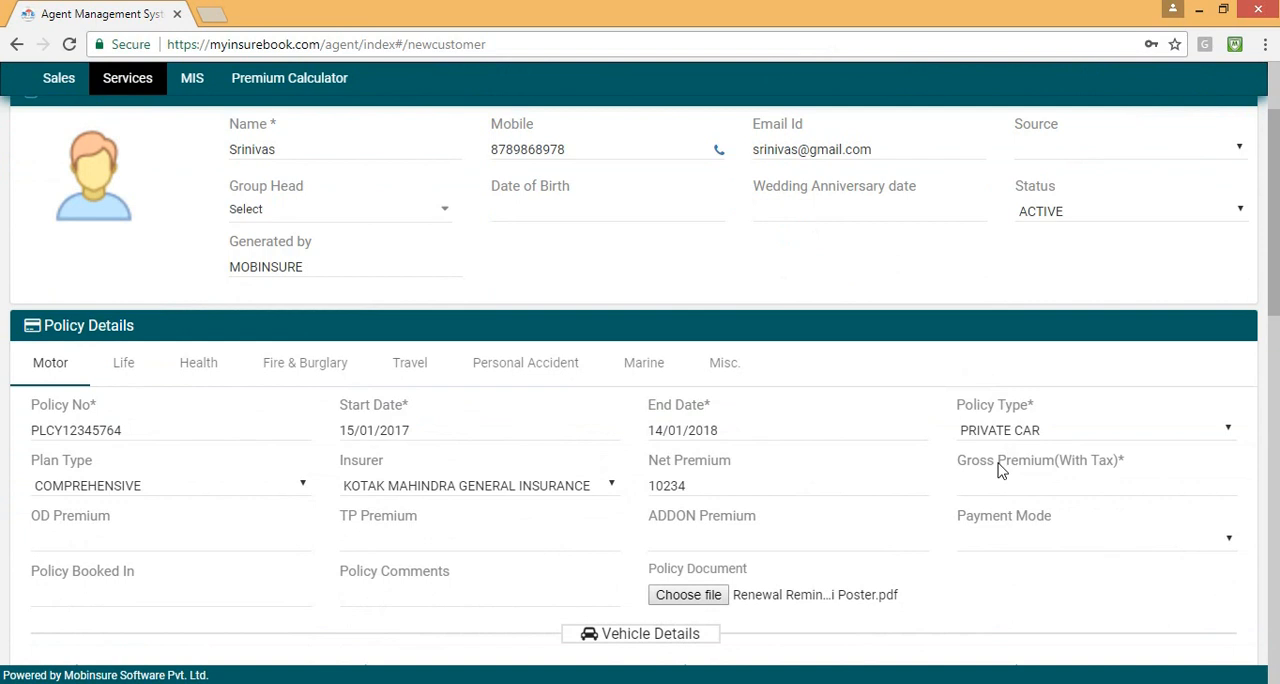
left_click(1030, 489)
type("10545")
scroll(1117, 231, "up", 2)
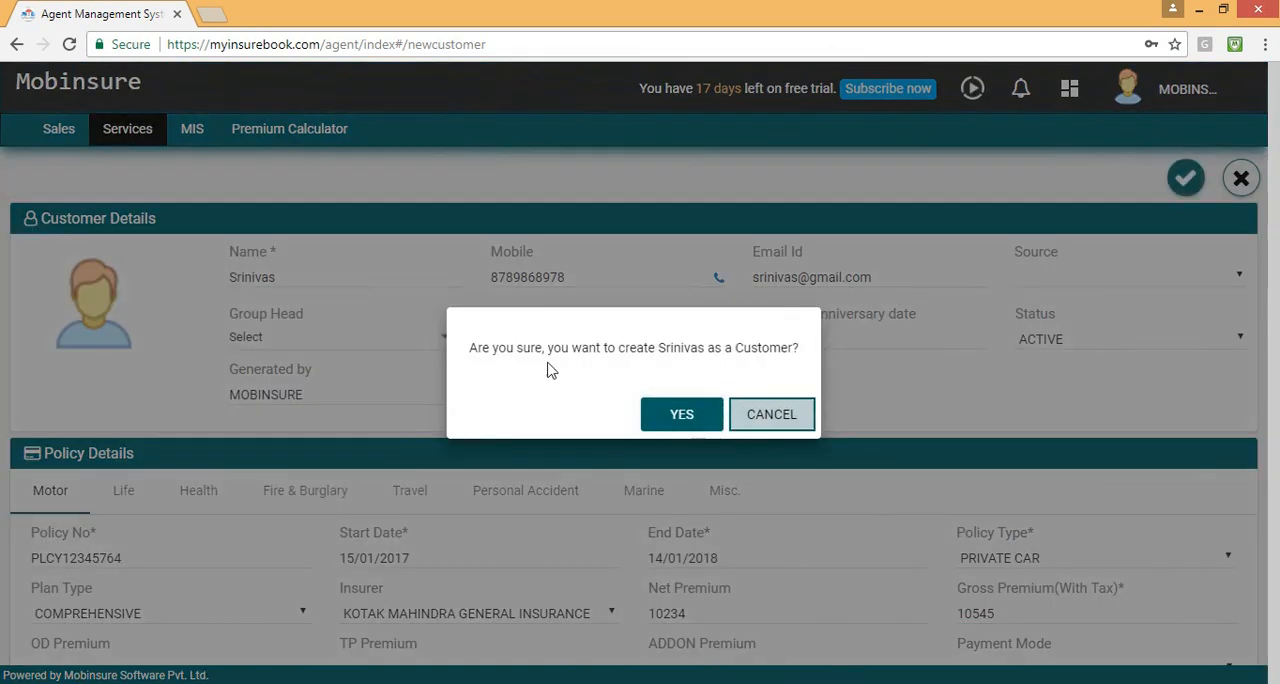
left_click(666, 420)
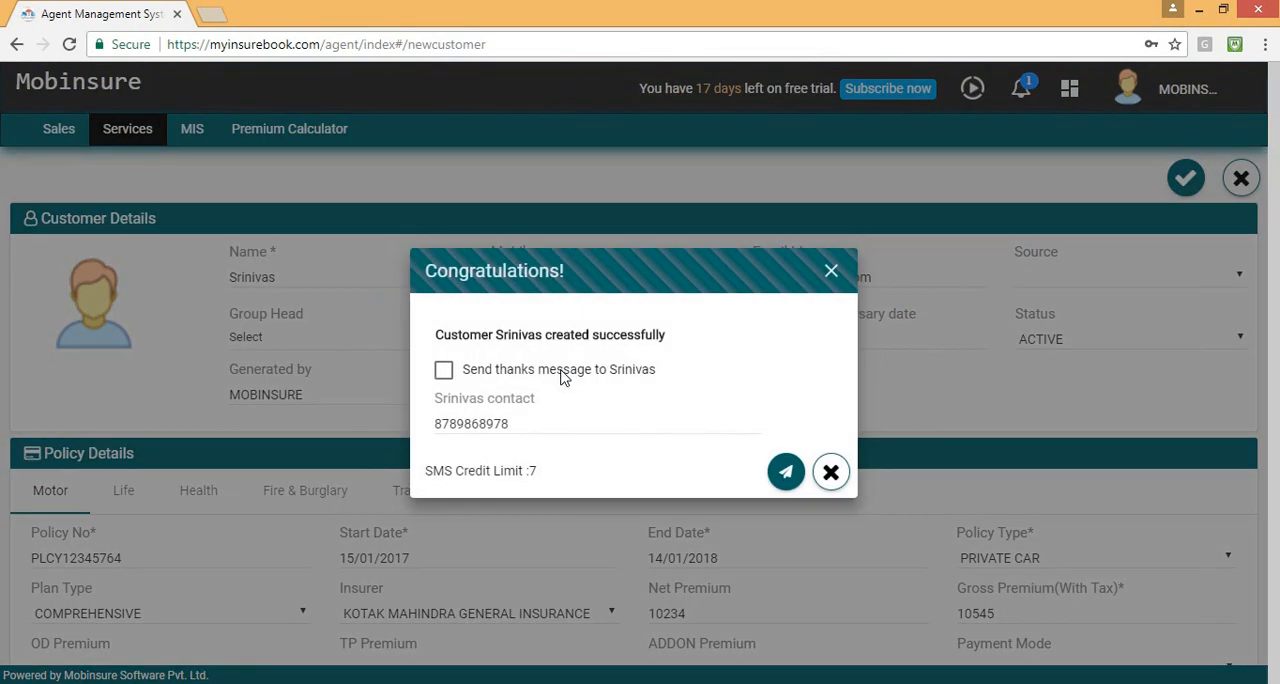
Preview the thanks message for the new customer, highlight its policy link, and deselect sending it.
left_click(562, 376)
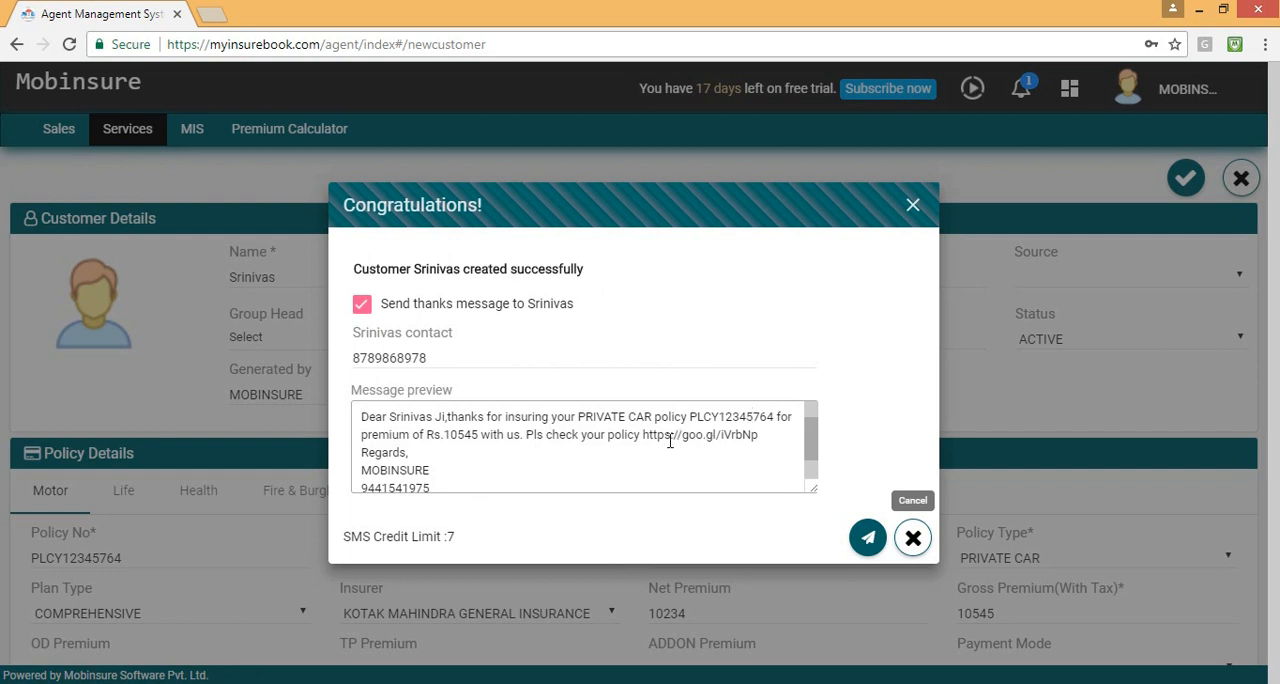
left_click_drag(645, 440, 757, 446)
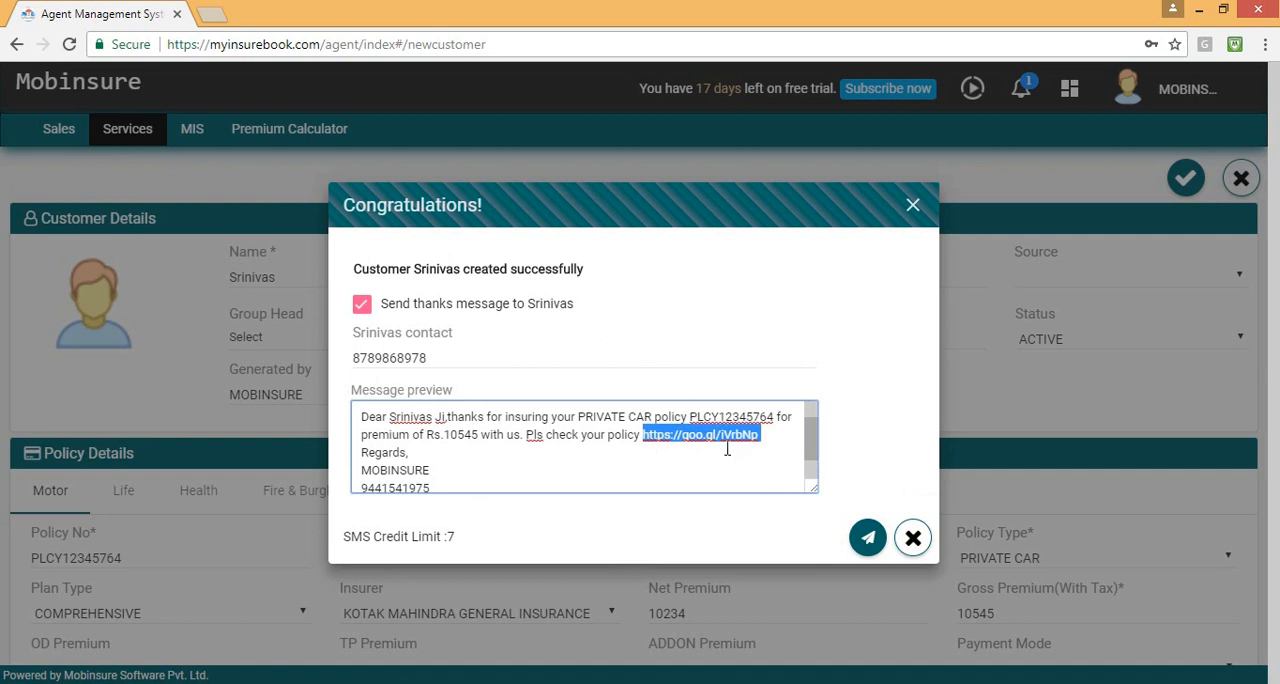
left_click(712, 461)
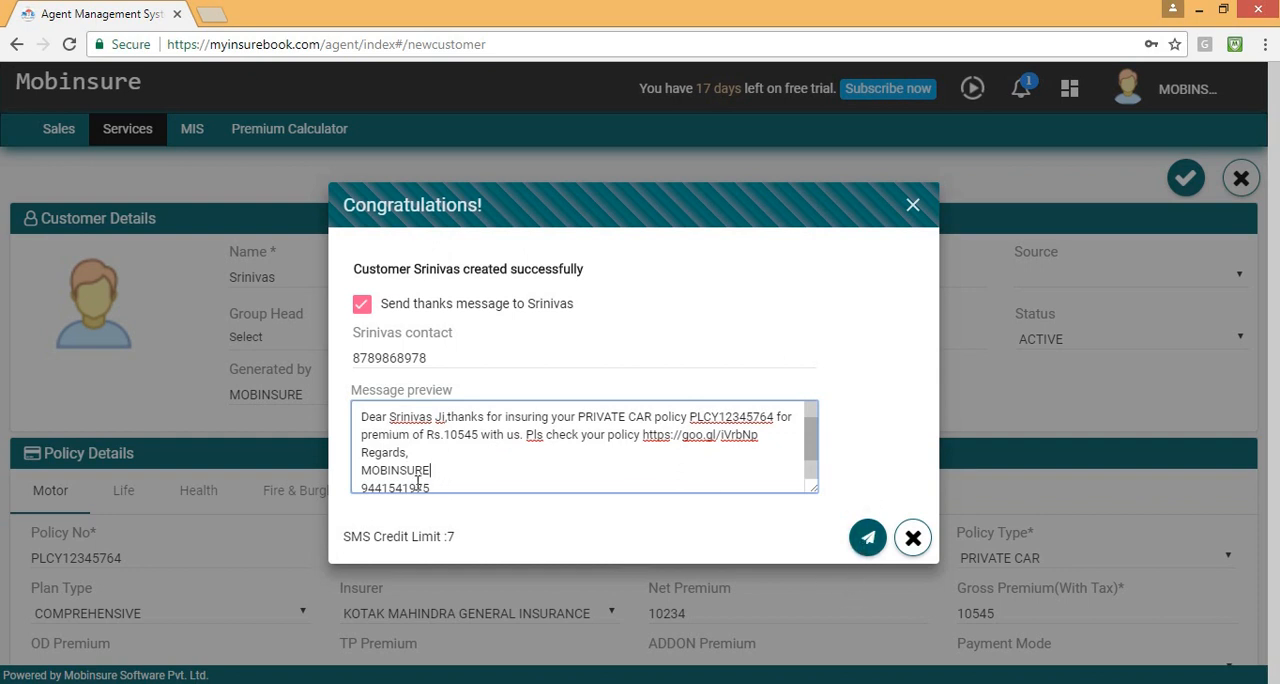
left_click(362, 304)
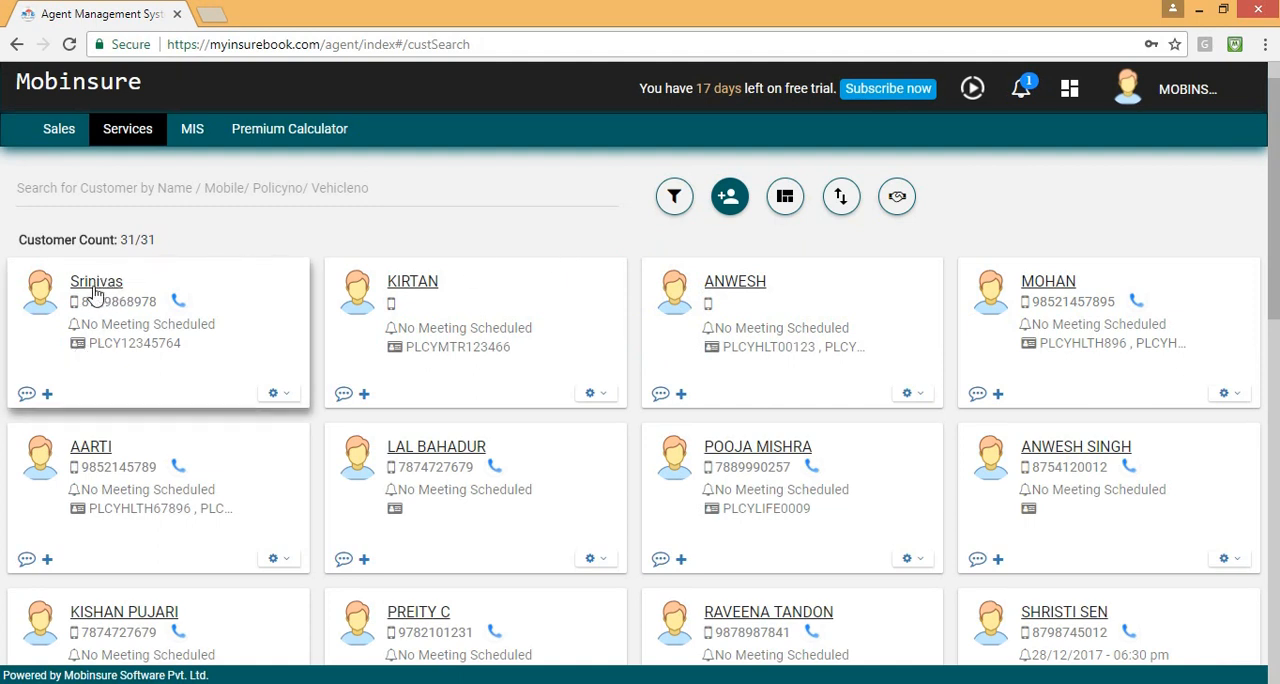
Start a new Life policy for the newly created customer and enter its policy number.
left_click(47, 396)
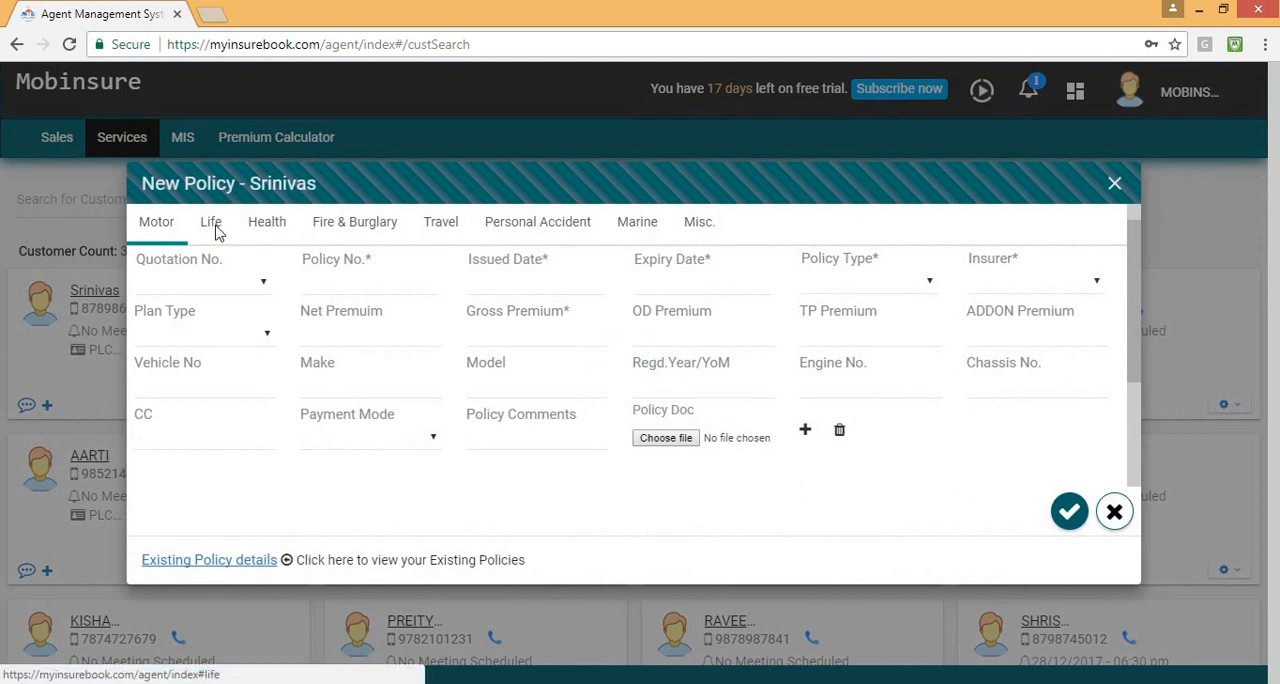
left_click(214, 232)
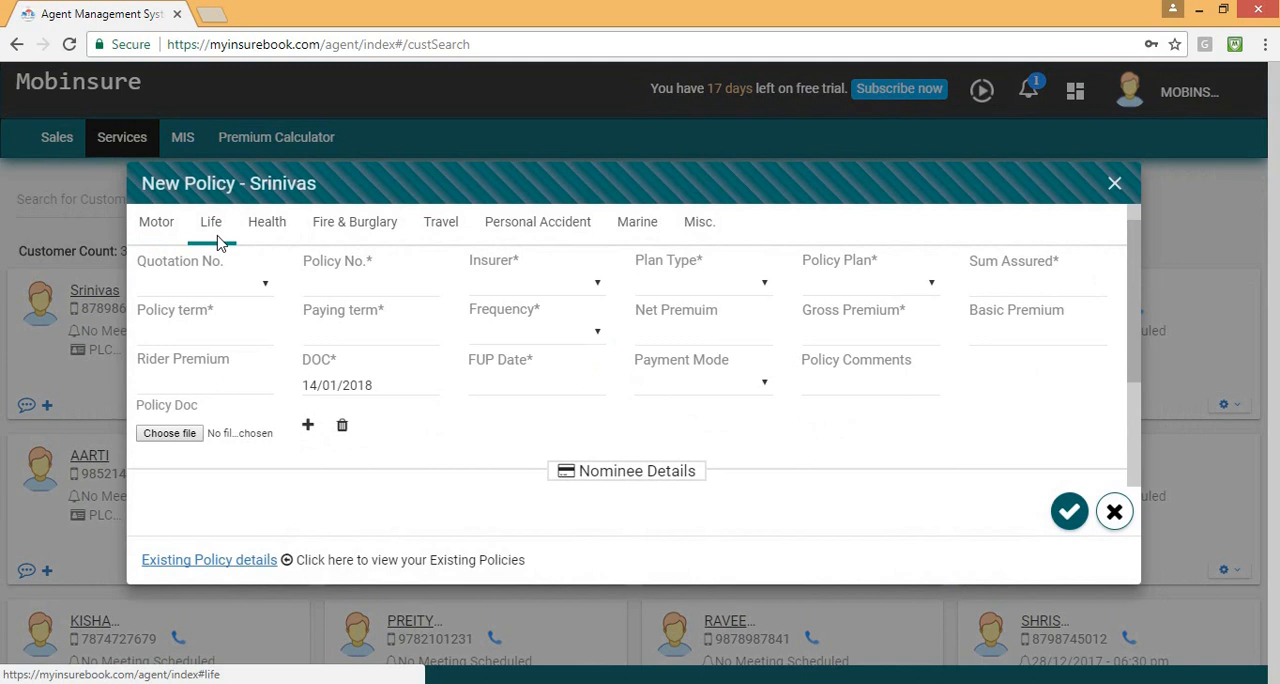
left_click(195, 287)
left_click(195, 287)
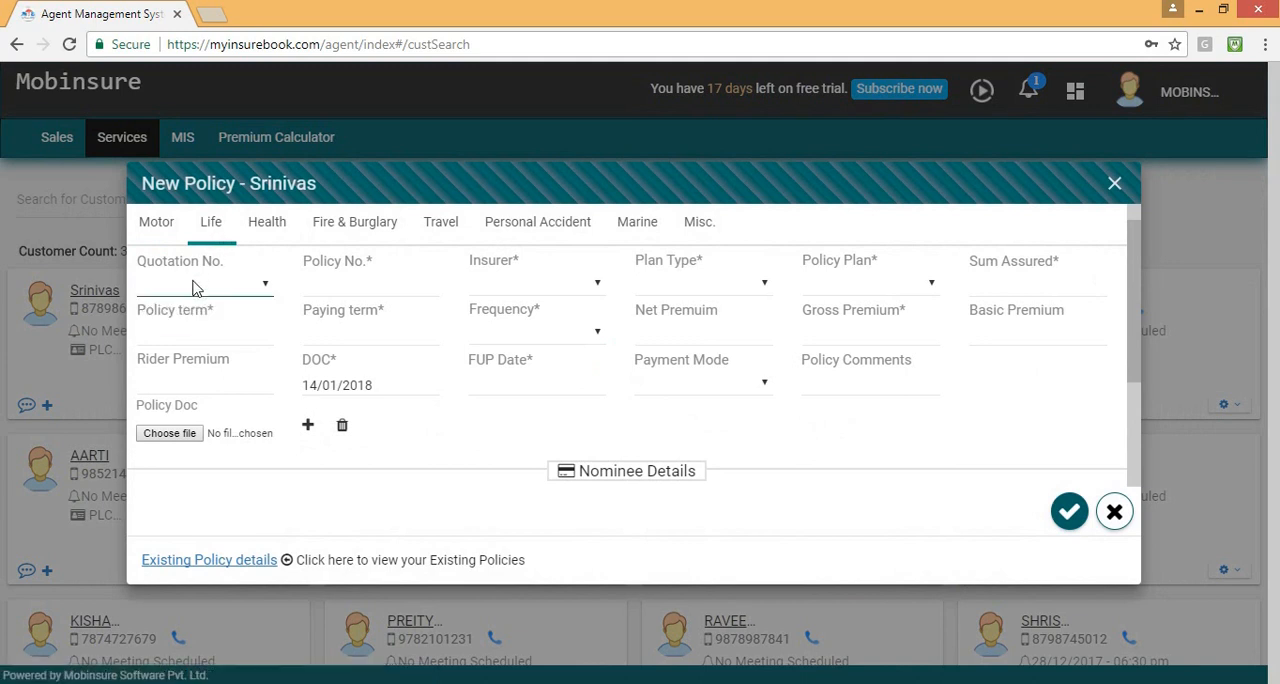
left_click(344, 287)
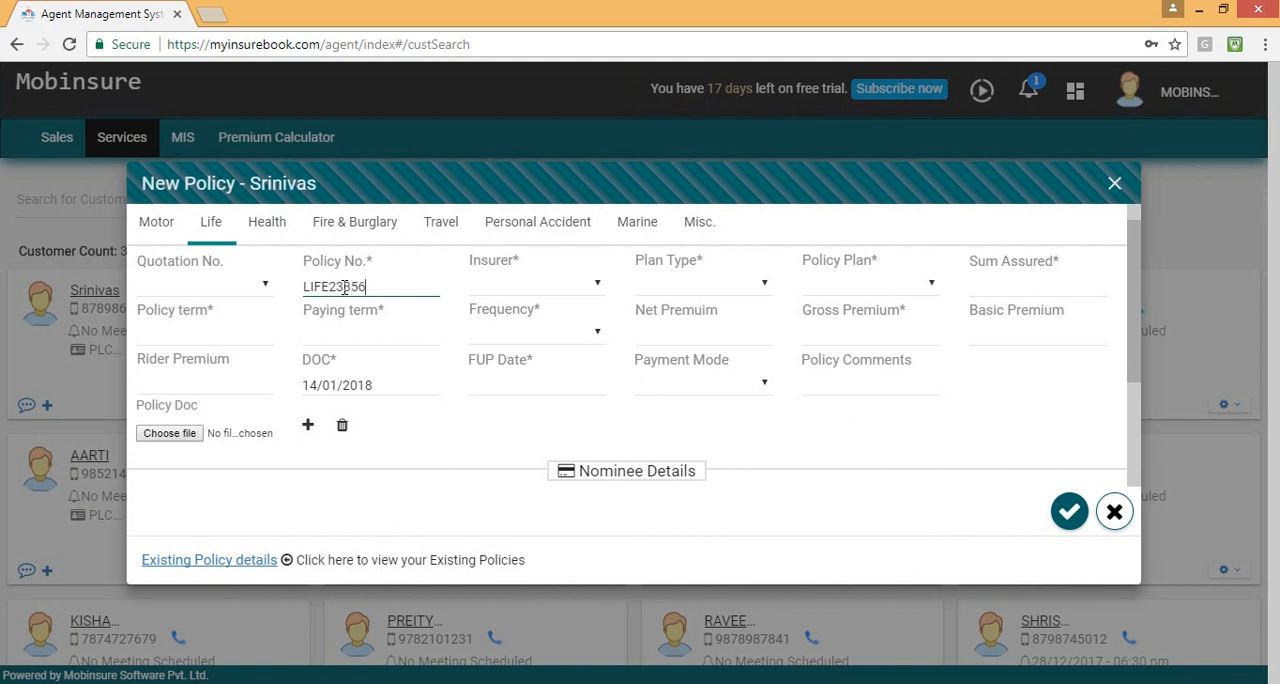
Set the Life policy's insurer to DHFL PRAMERICA LIFE INSURANCE, plan type to HEALTH PLANS and policy plan to DHFL PRAMERICA DENGUE SHIELD.
left_click(512, 286)
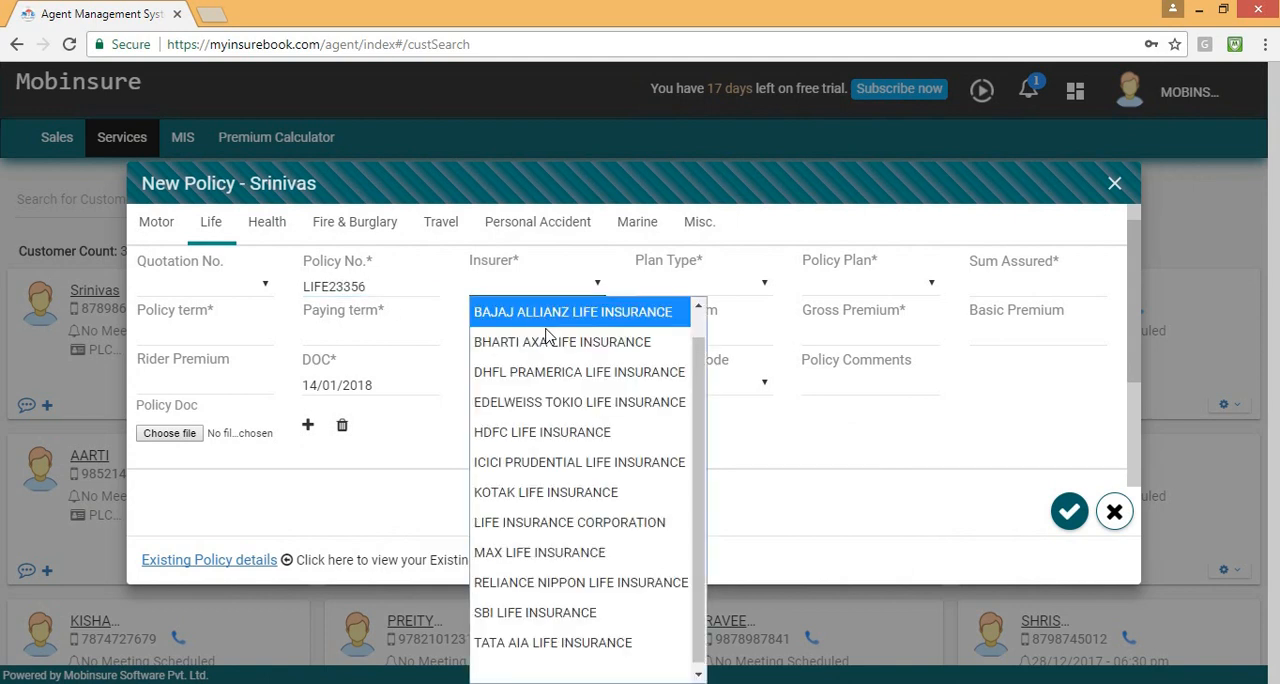
left_click(578, 369)
left_click(690, 285)
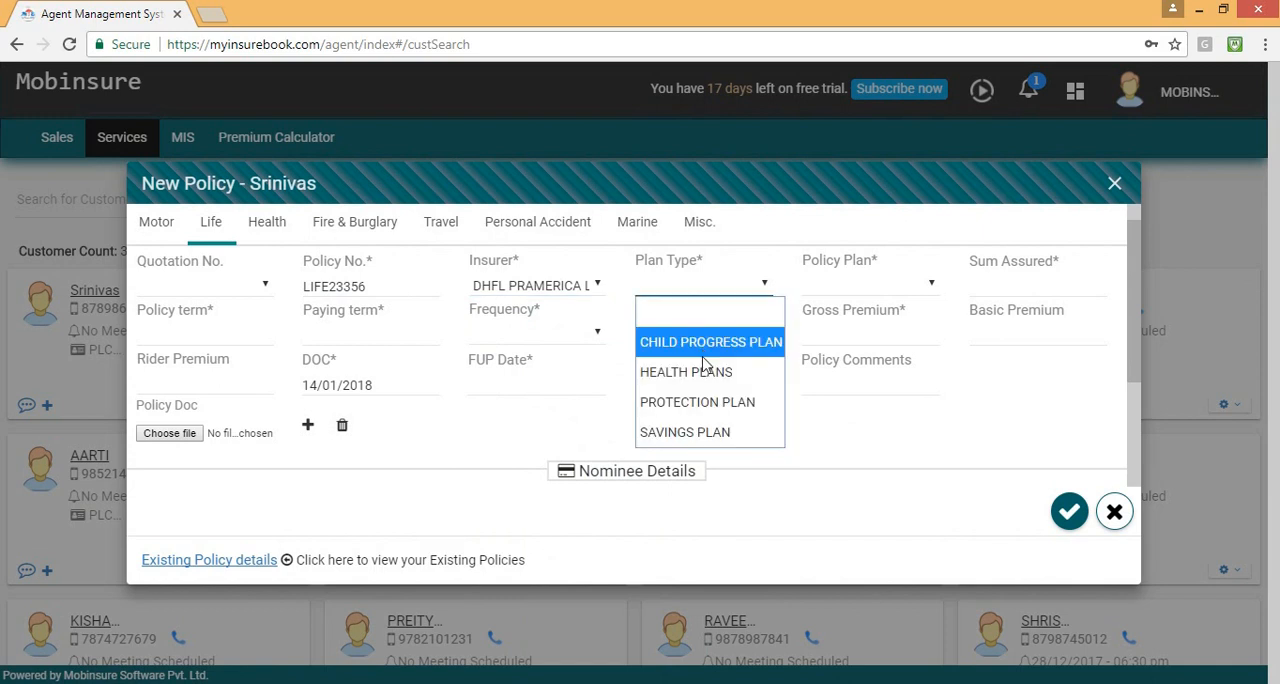
left_click(705, 369)
left_click(828, 290)
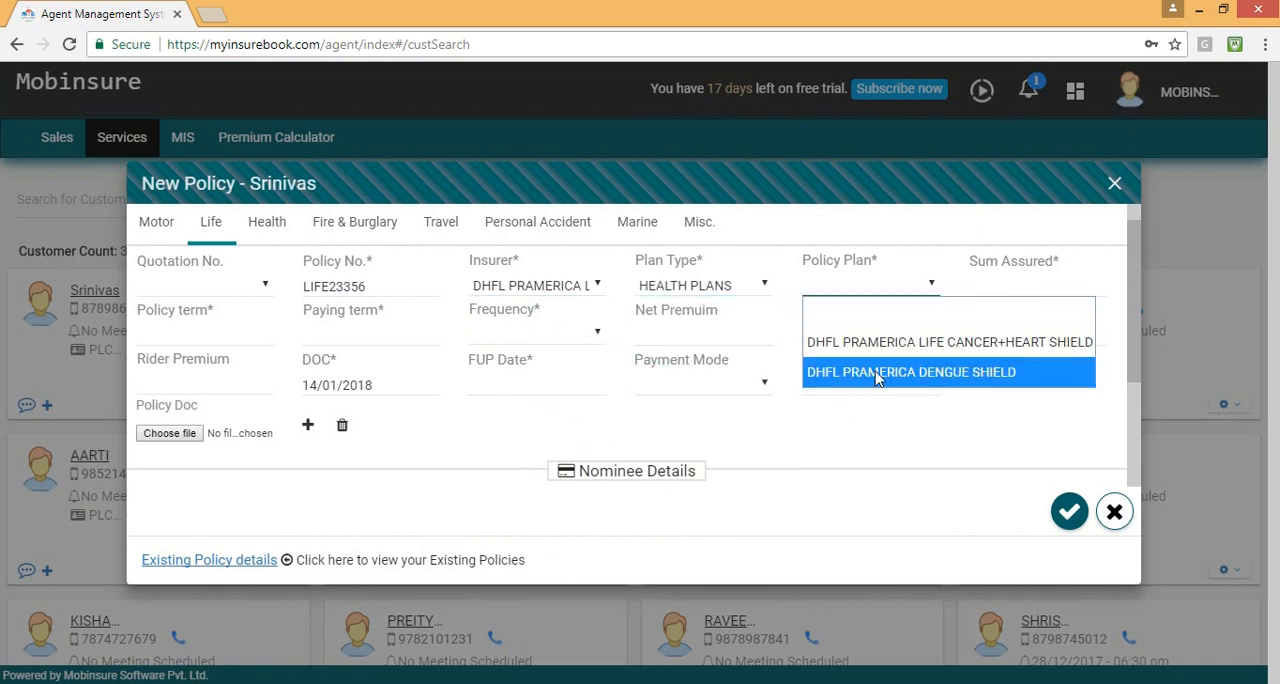
left_click(874, 369)
Set the sum assured to 1000000, the policy term and paying term to 15, and the frequency to YEARLY.
left_click(1016, 285)
type("1000000")
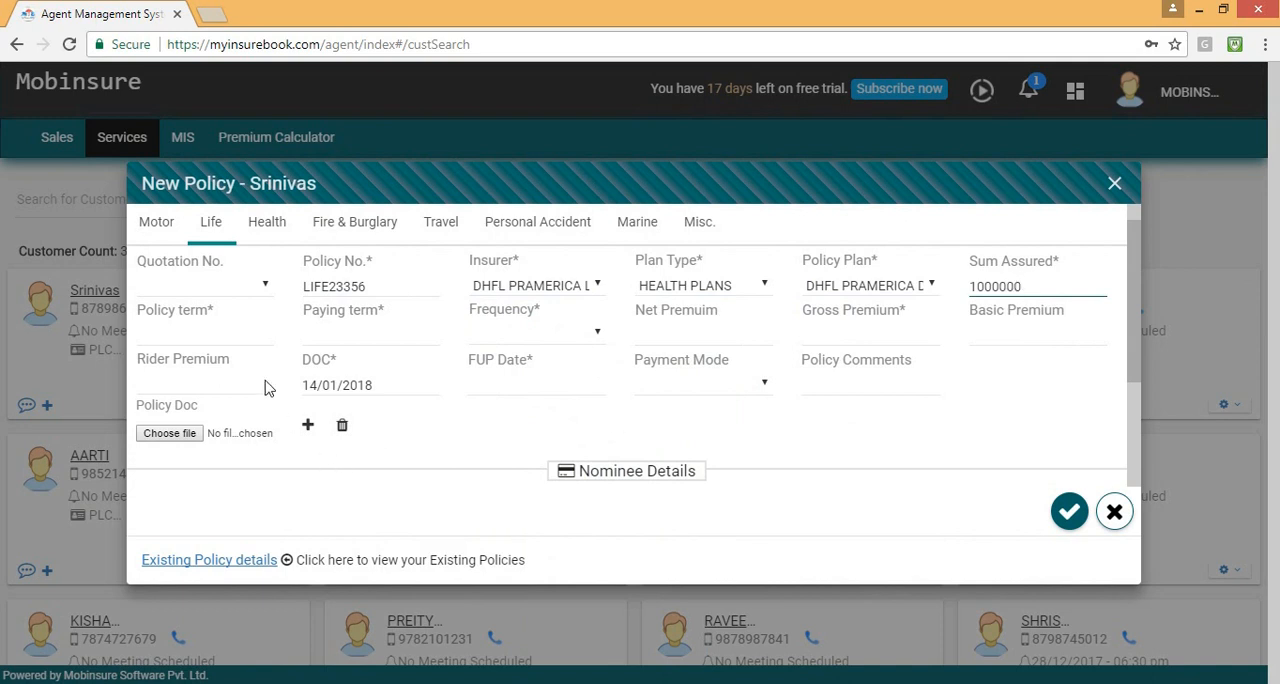
left_click(204, 338)
type("15")
left_click(352, 333)
left_click_drag(491, 310, 498, 313)
left_click(543, 332)
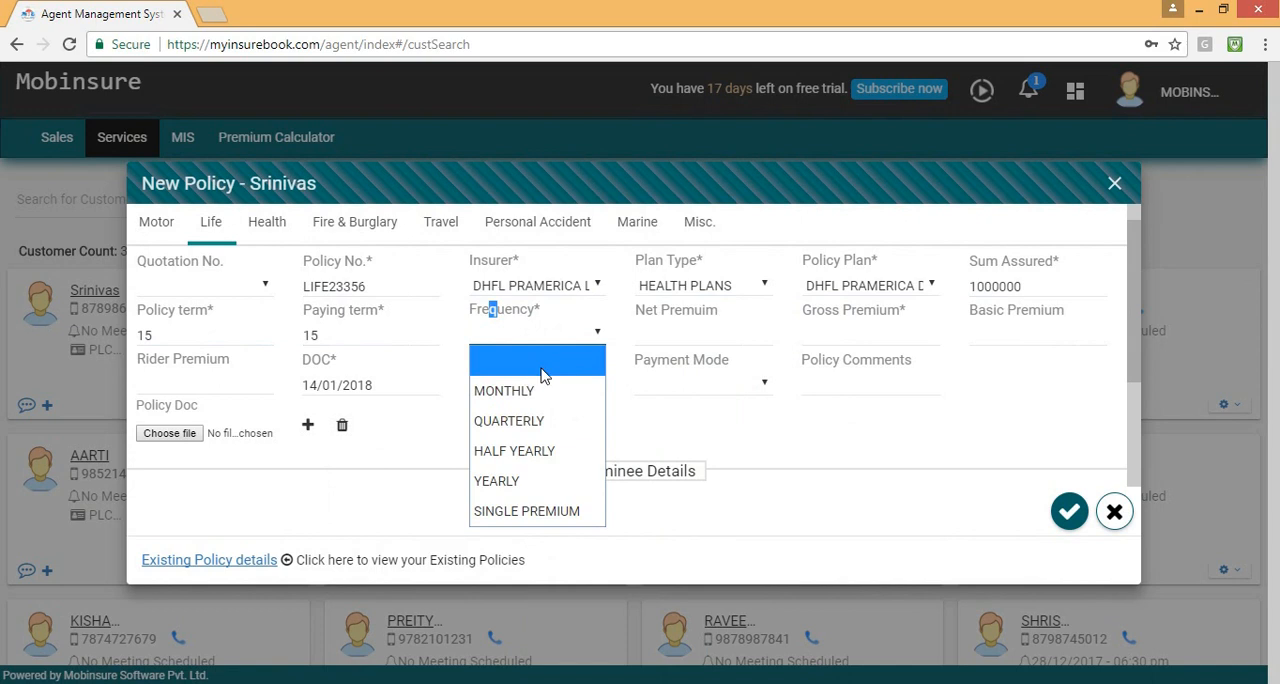
left_click(560, 477)
Set the Life policy's net premium to 36634 and its gross premium to 376567.
left_click(676, 331)
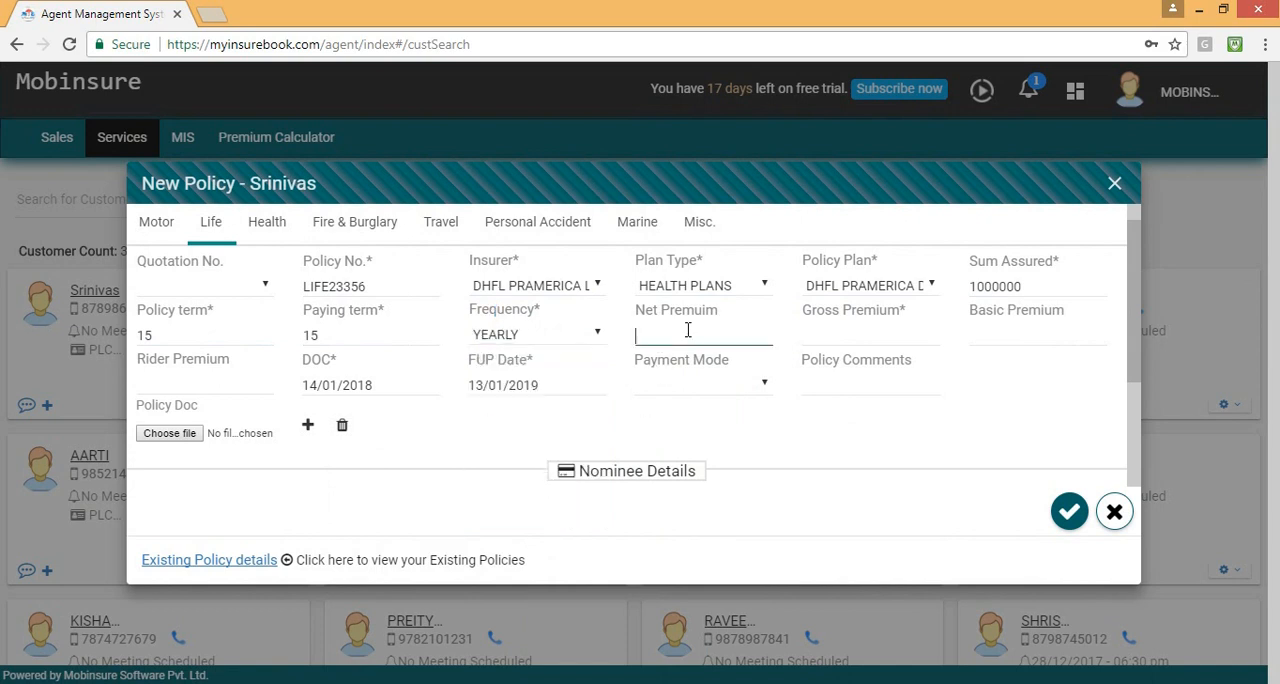
type("36634")
left_click(870, 341)
type("376567")
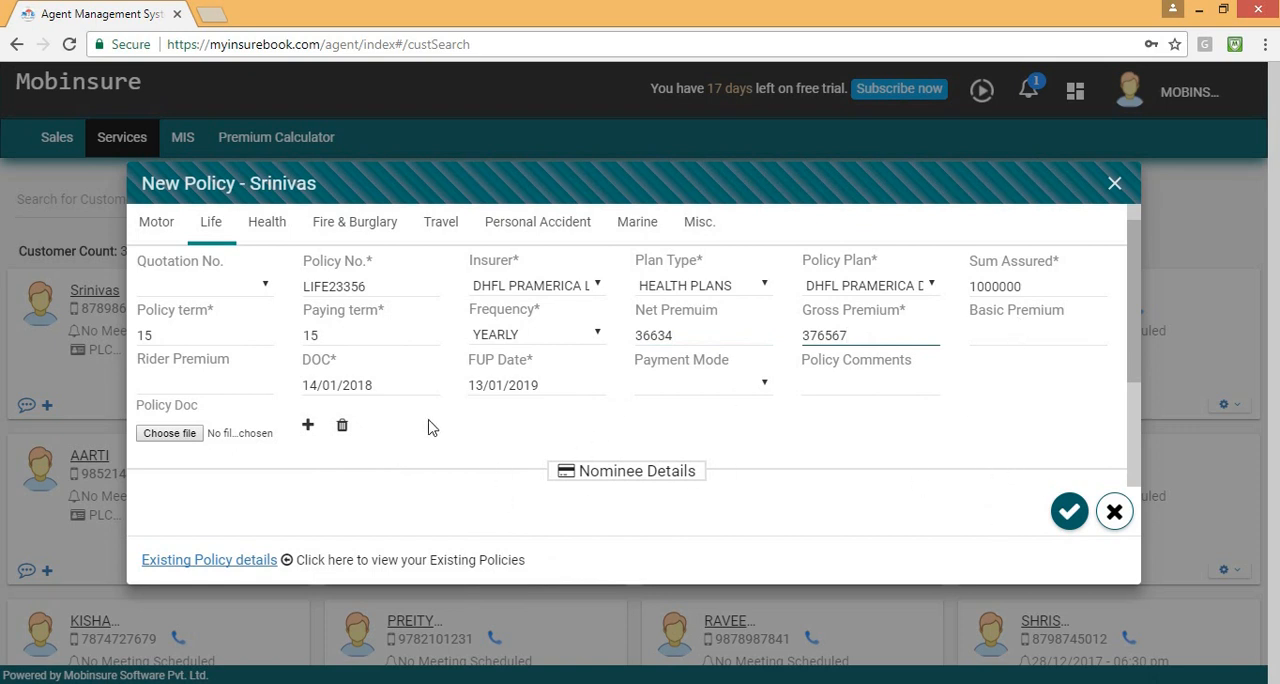
Set the Life policy's DOC date to 18/01/2017.
left_click(370, 386)
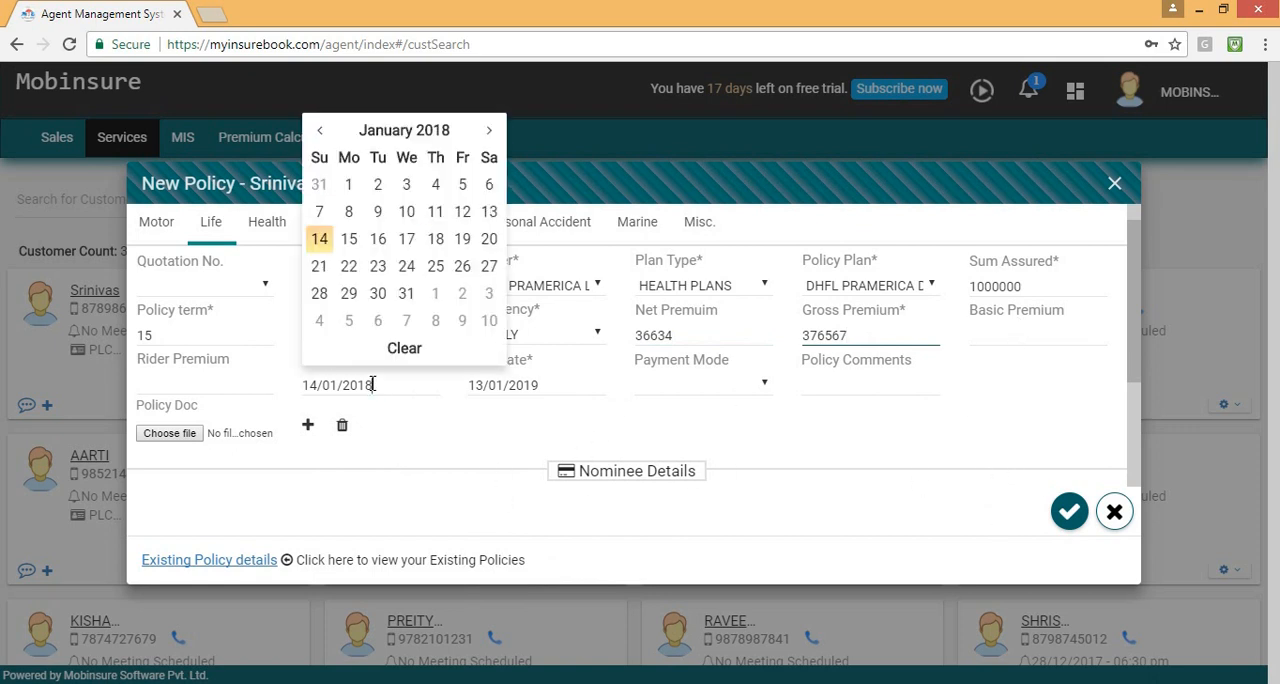
left_click(343, 144)
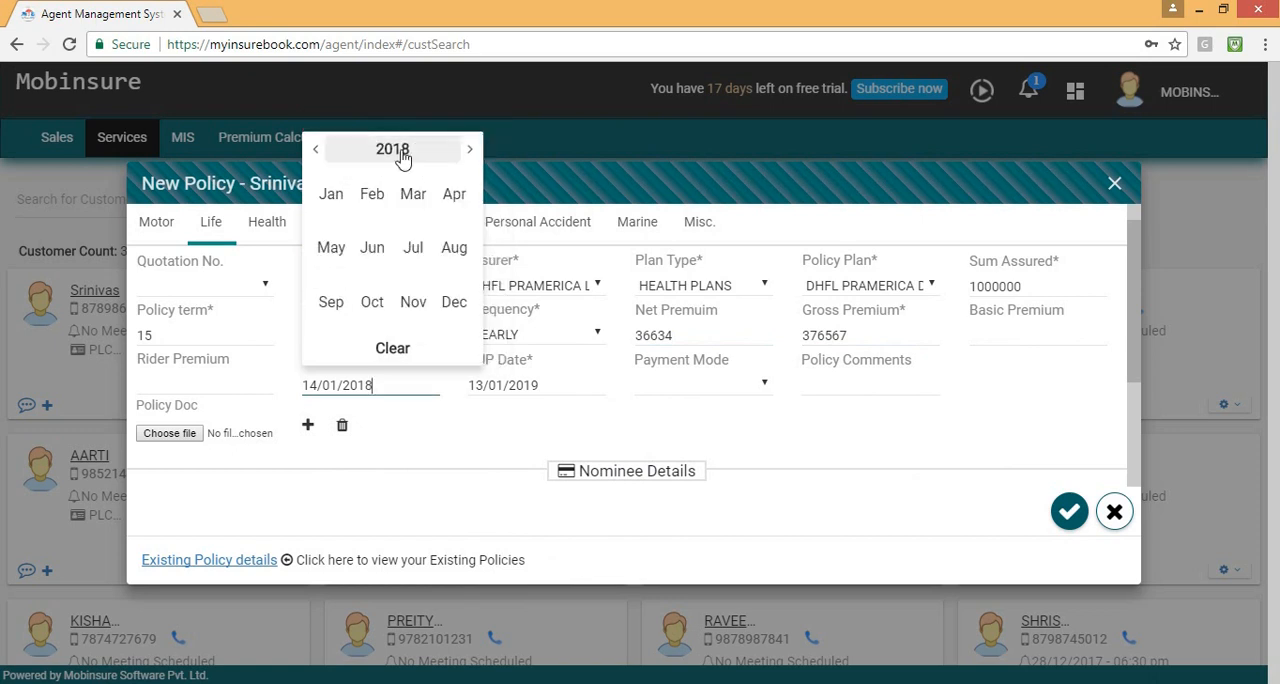
left_click(363, 152)
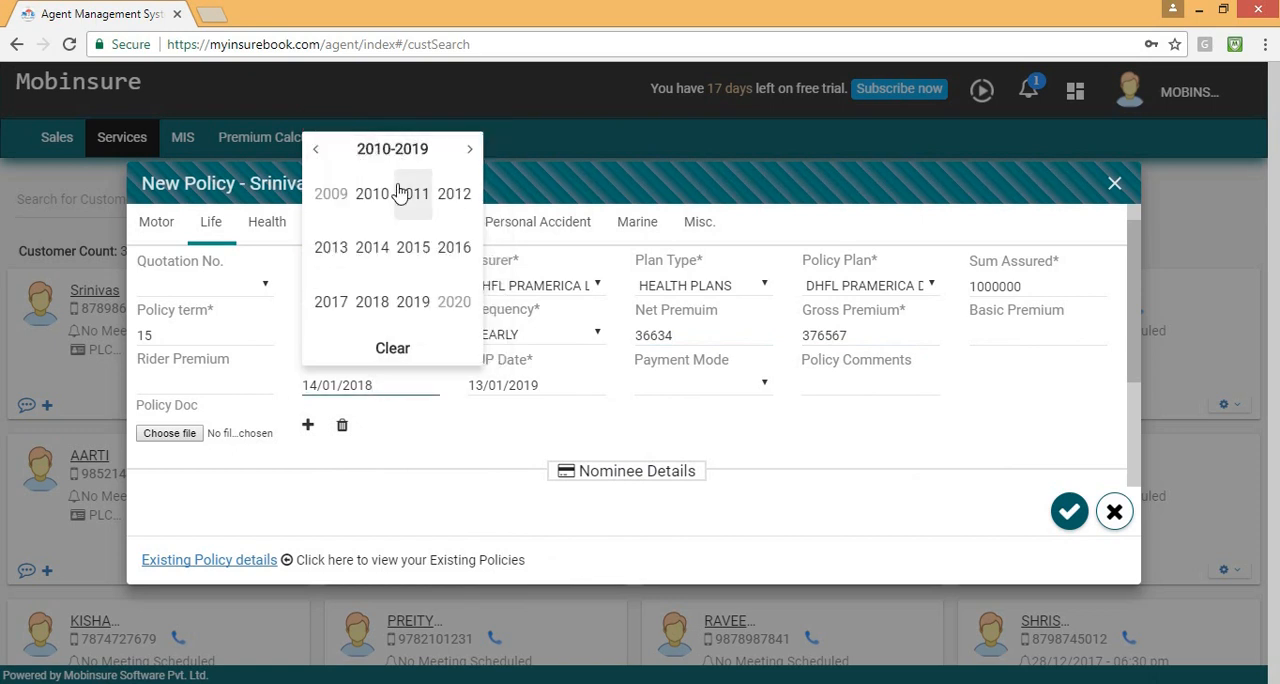
left_click(335, 308)
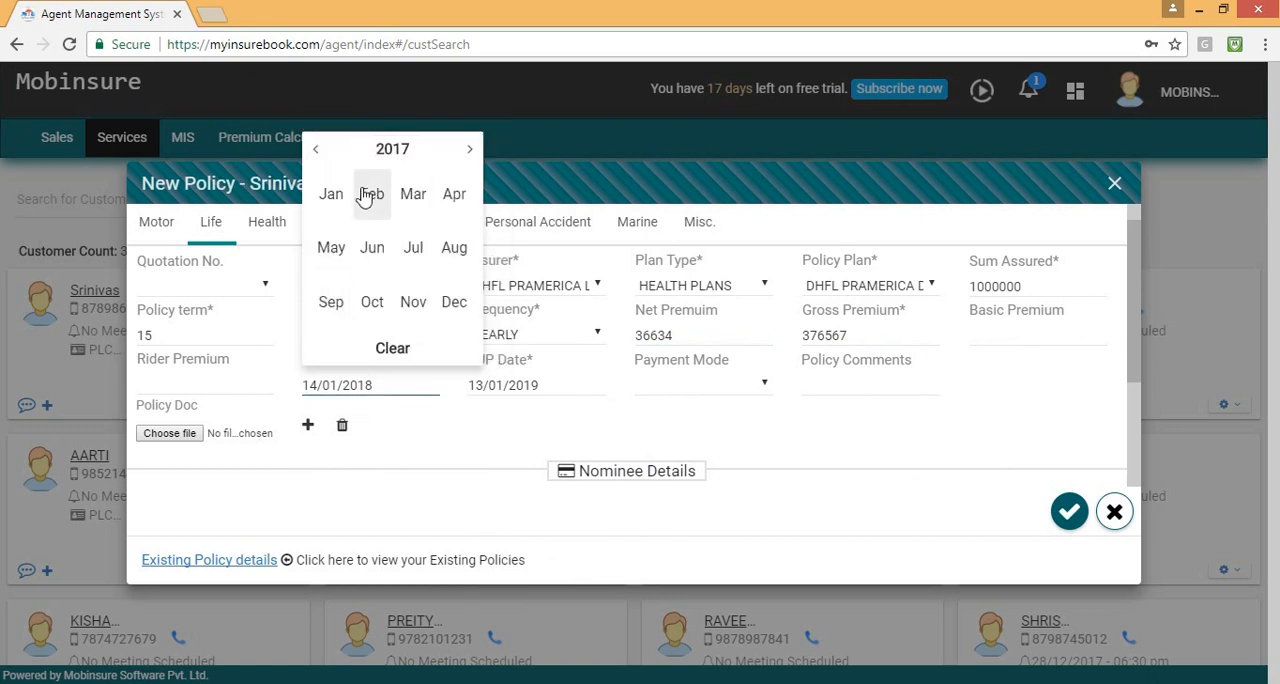
left_click(331, 194)
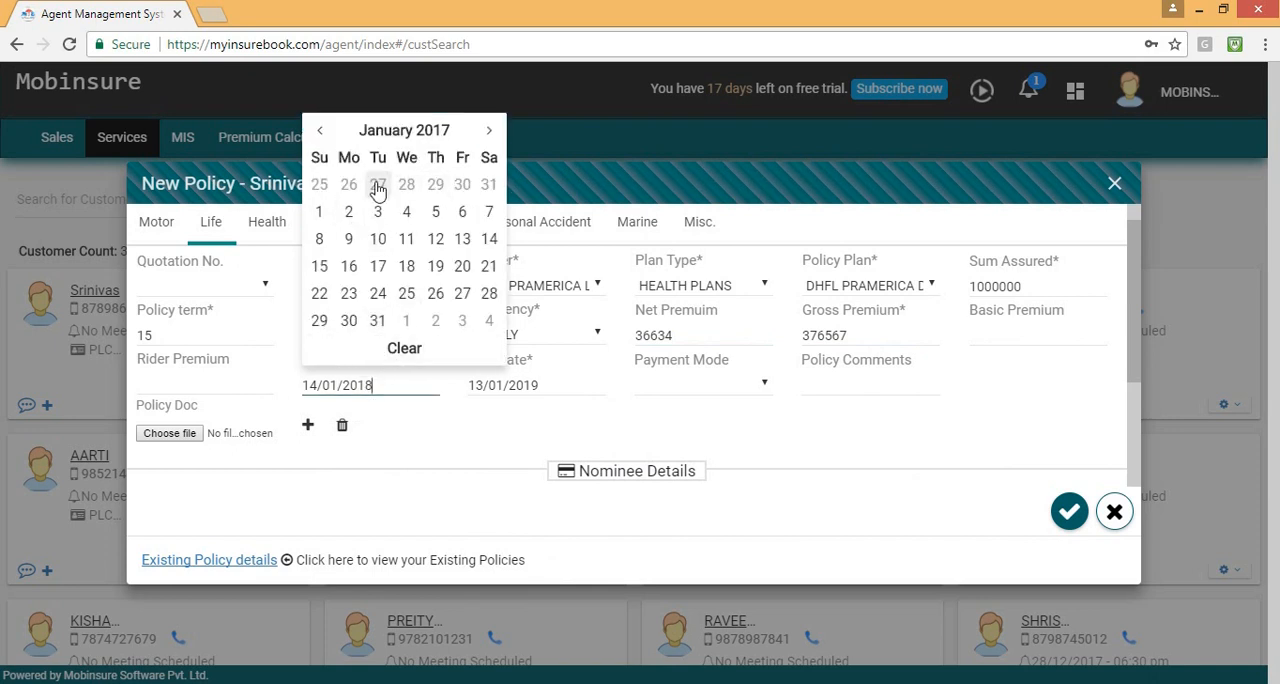
left_click(406, 266)
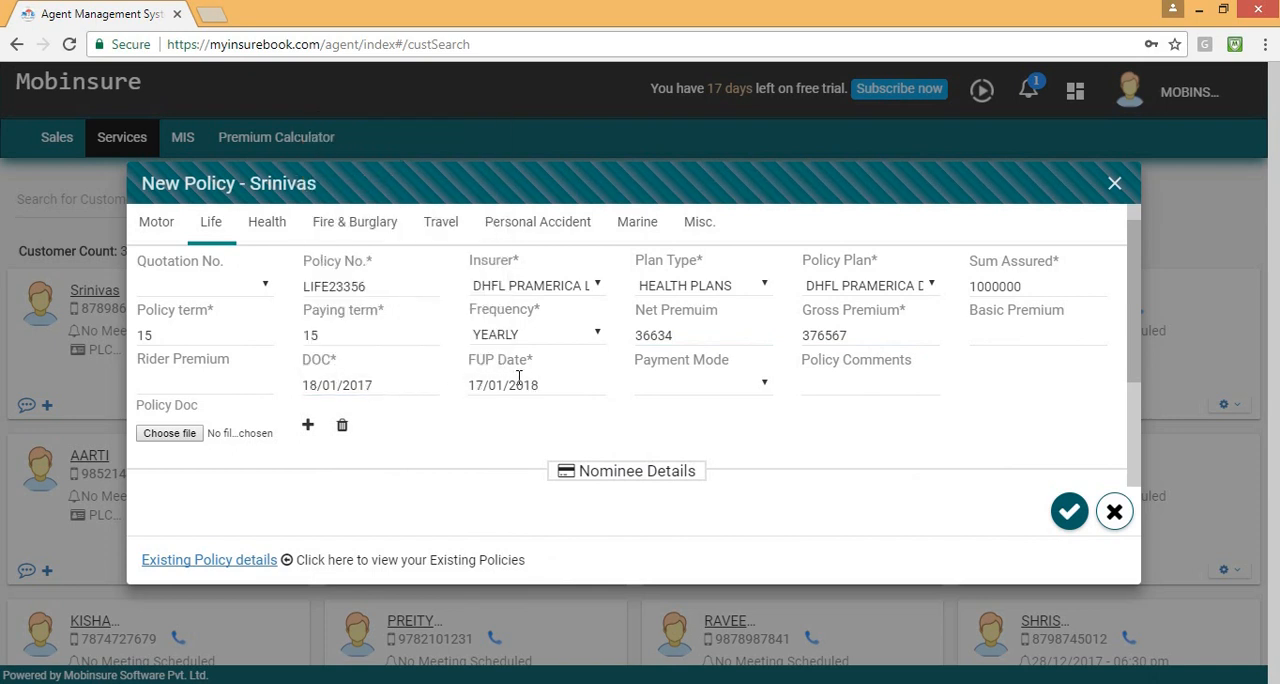
Submit the Life policy with the payment mode left blank and close the thanks message prompt.
left_click(698, 385)
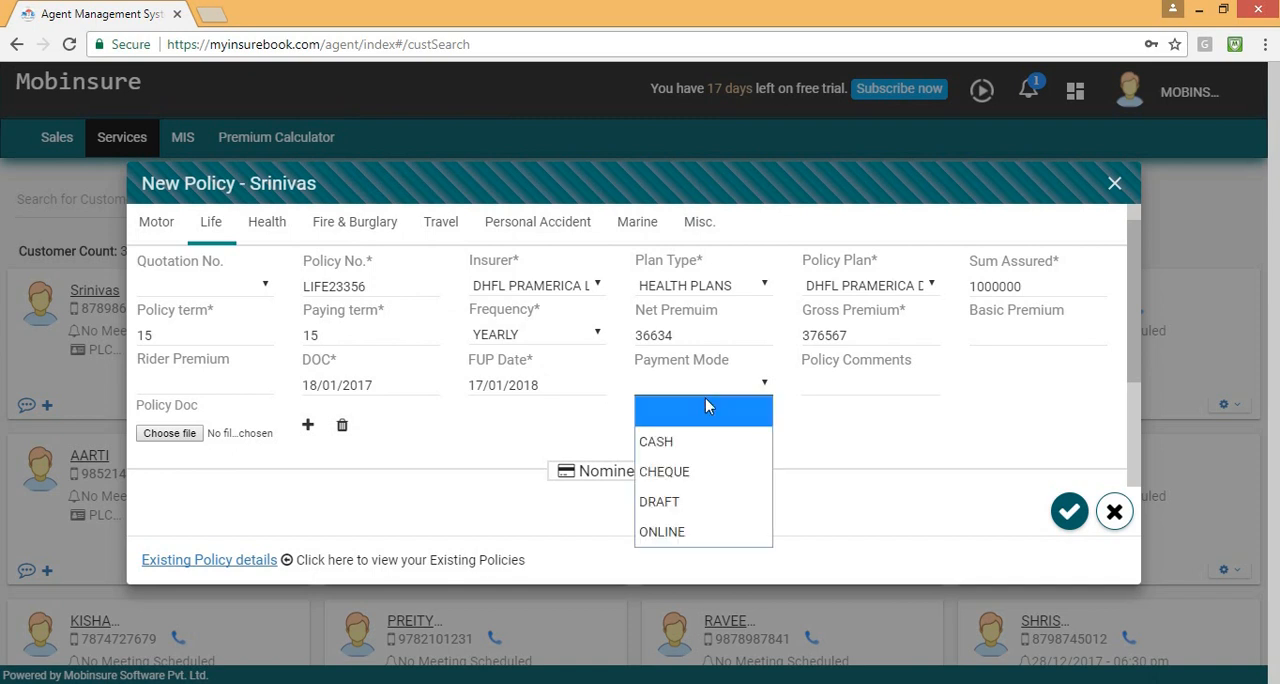
left_click(860, 430)
left_click(1069, 512)
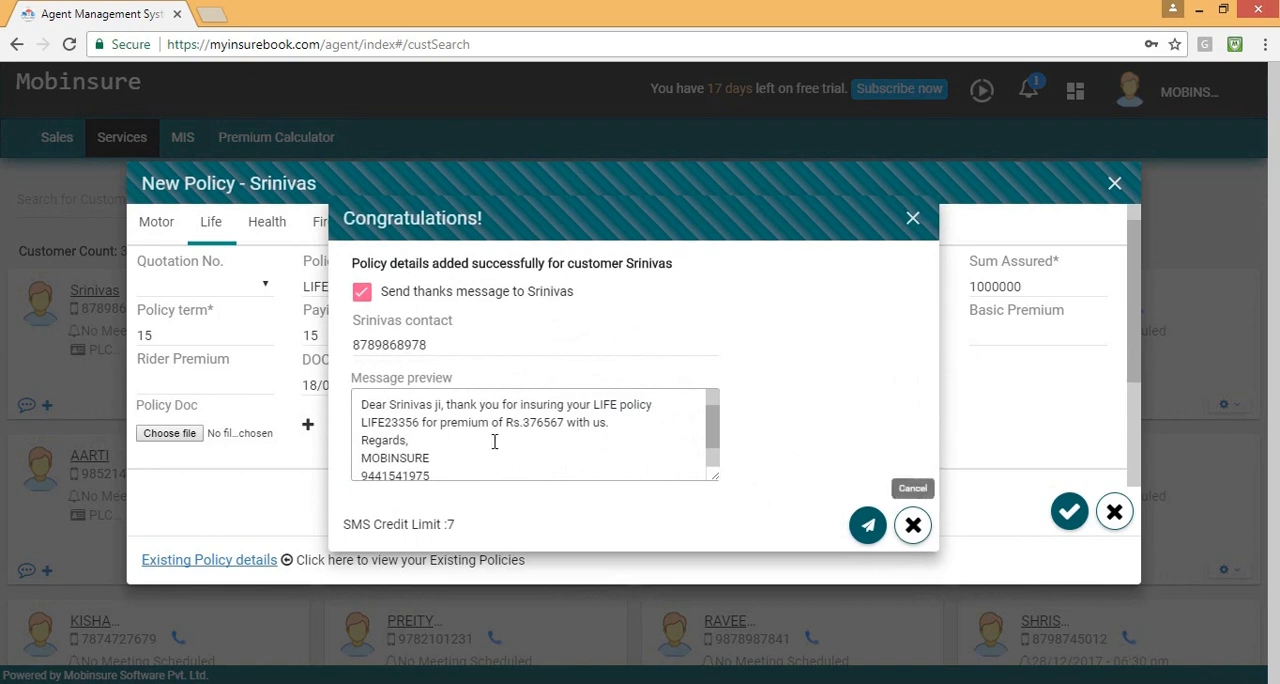
left_click(362, 291)
left_click(743, 450)
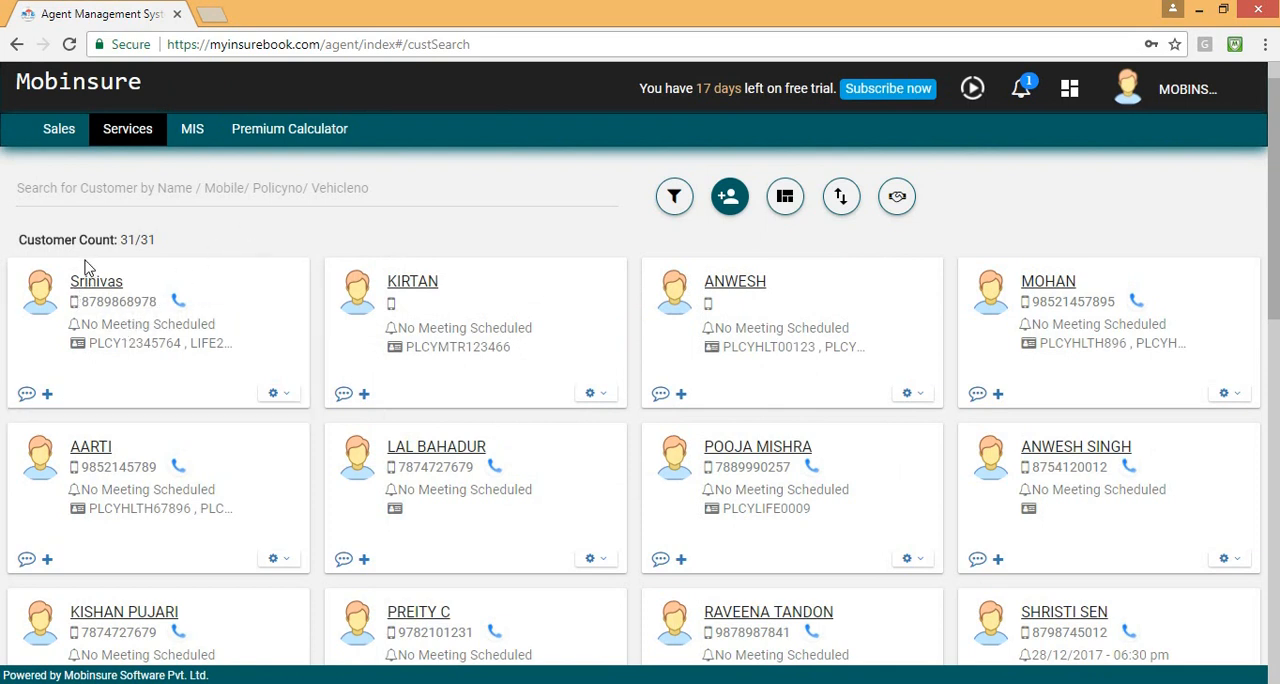
Check the renewal notifications, expand the renewal due today, and close the notifications.
left_click(1020, 92)
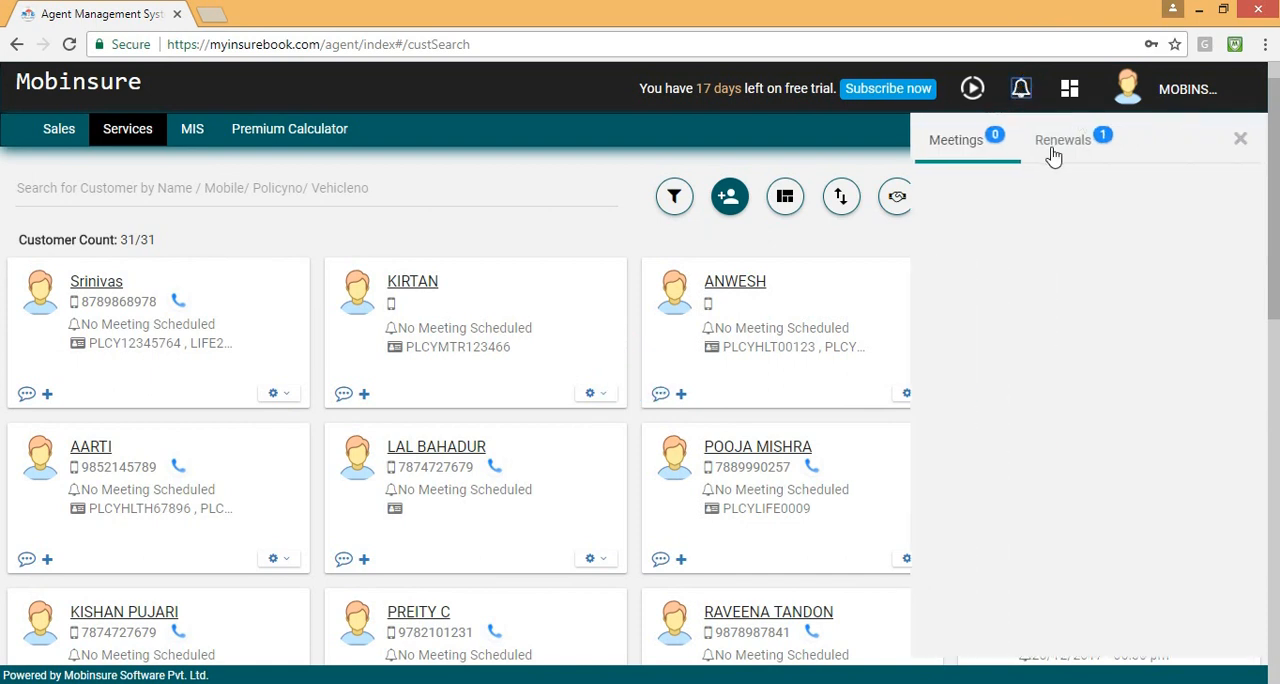
left_click(1070, 144)
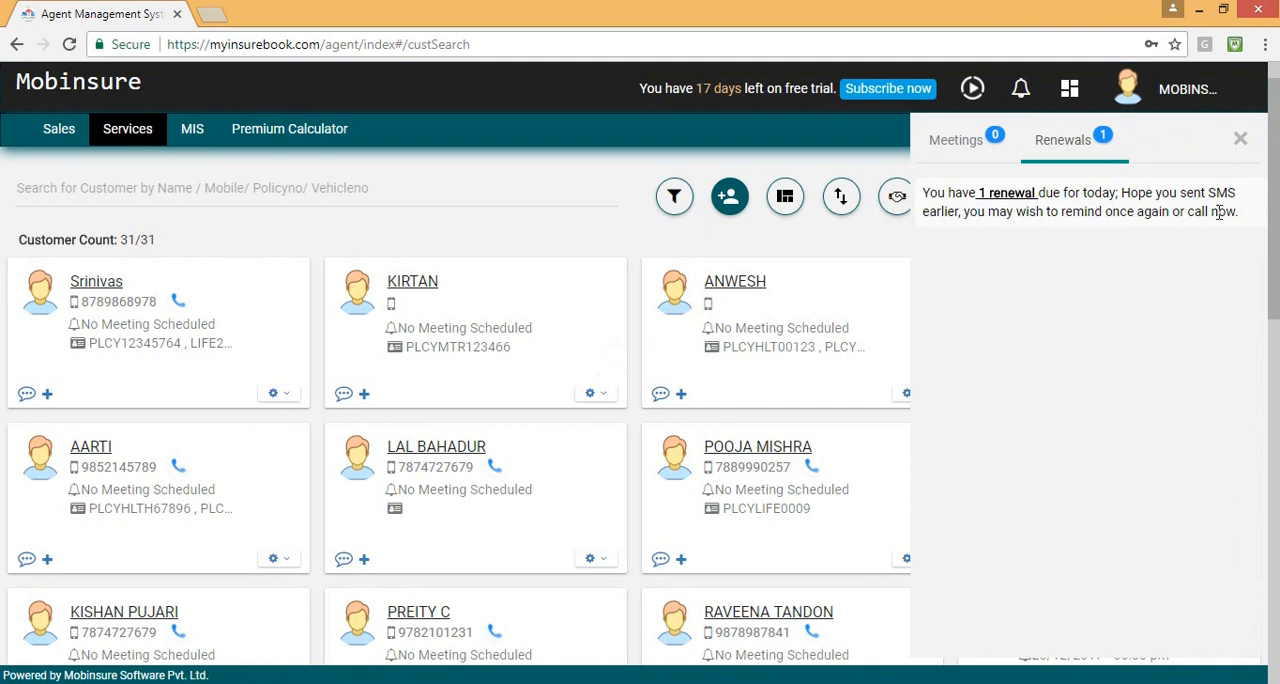
left_click(1008, 200)
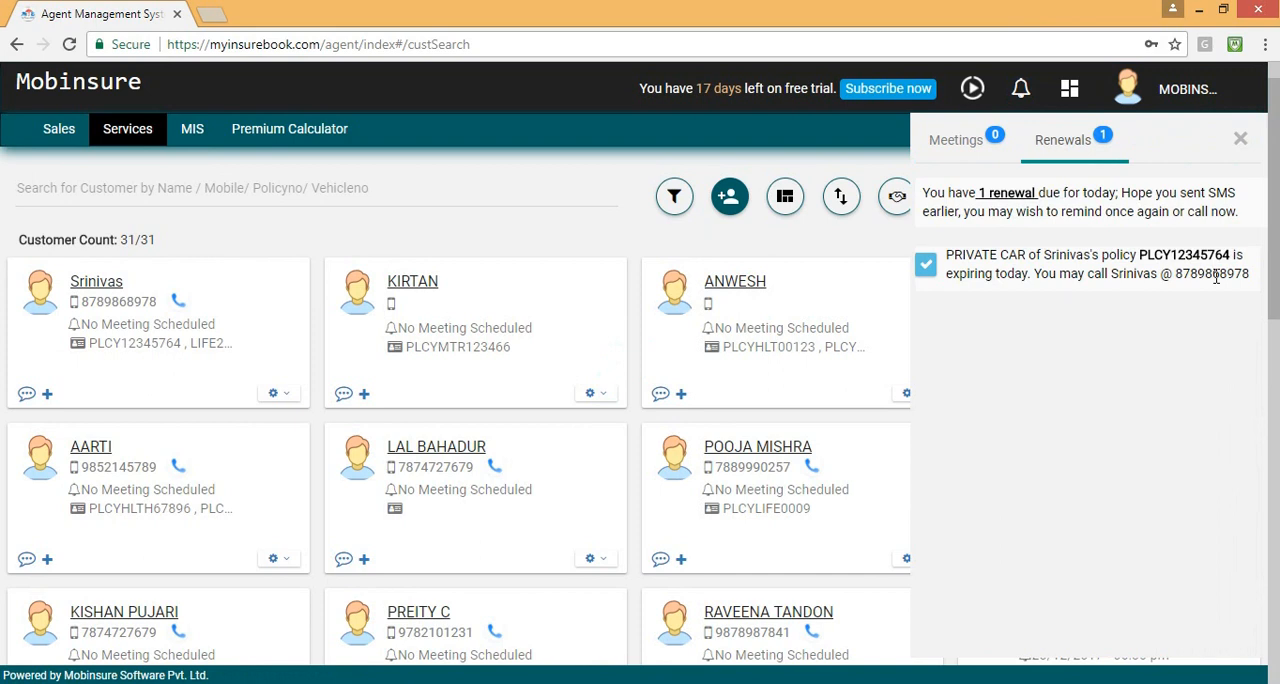
left_click(1240, 138)
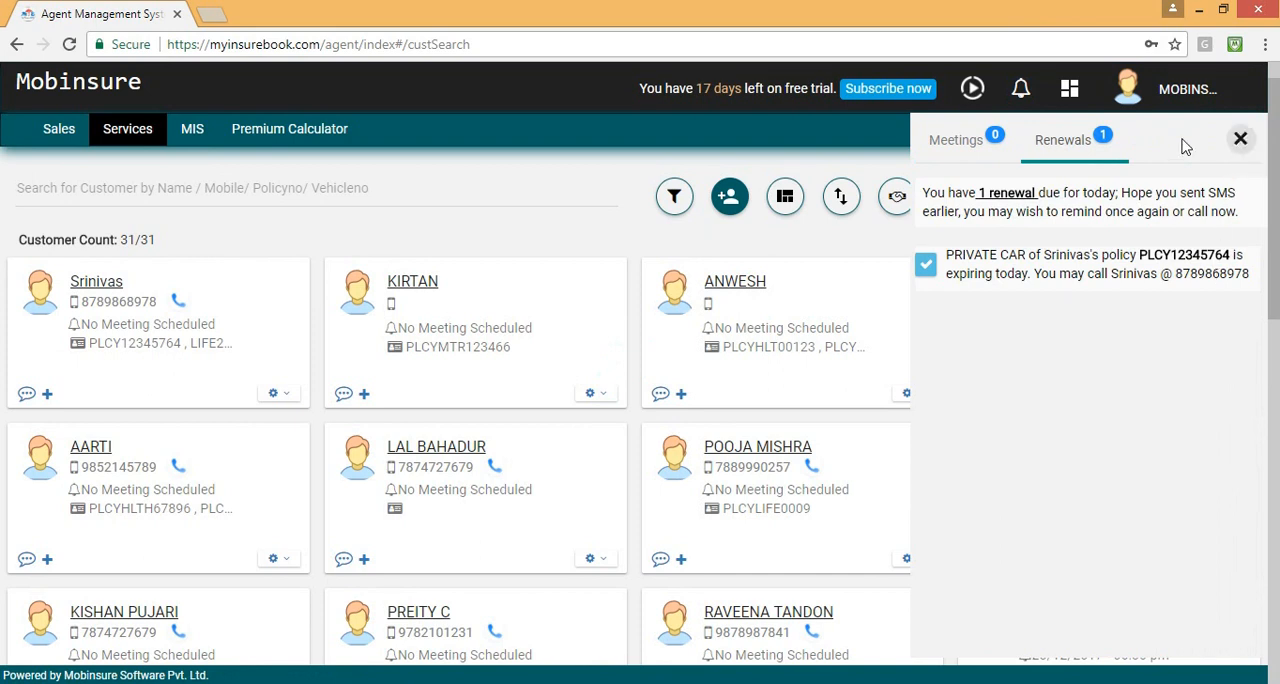
Open the dashboard and view the Motor renewals due within 10 days.
left_click(1069, 90)
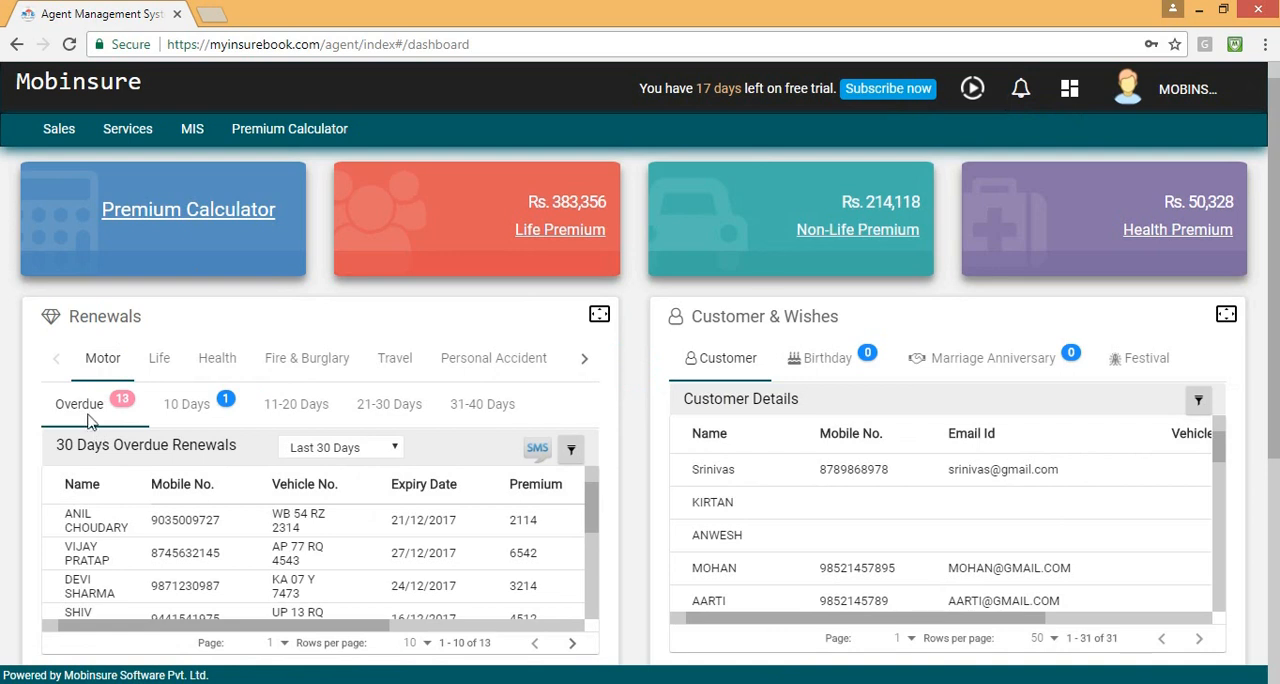
left_click(178, 413)
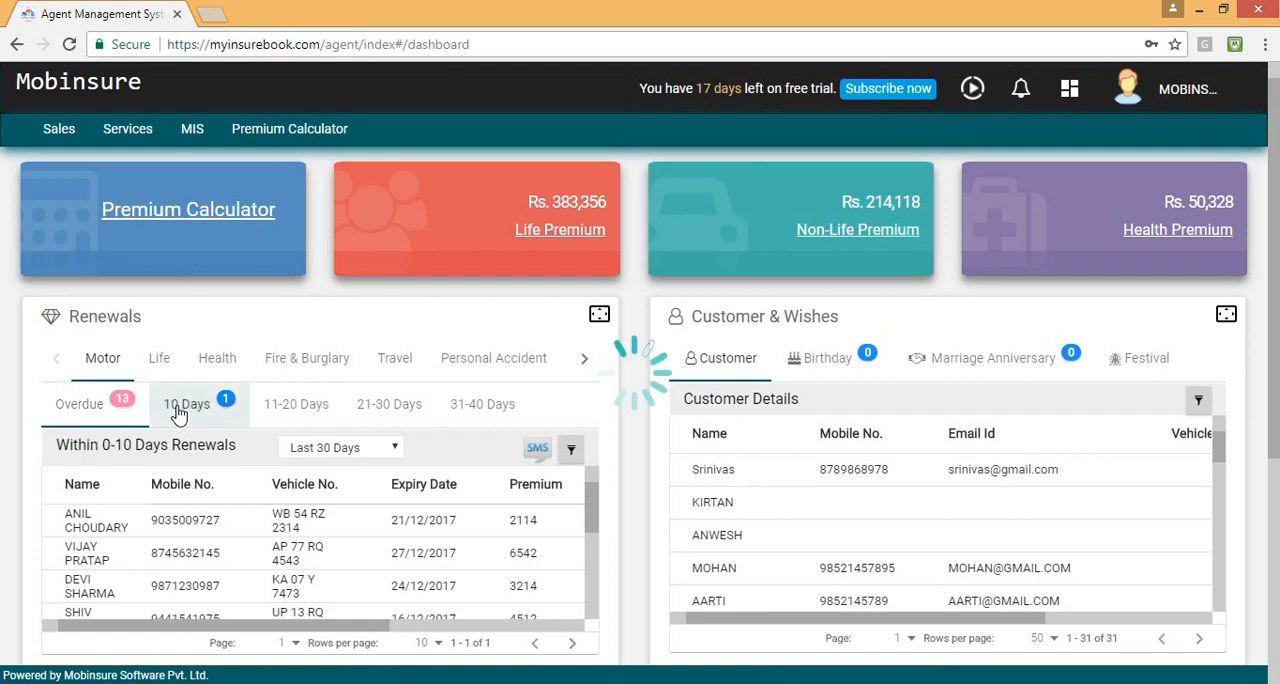